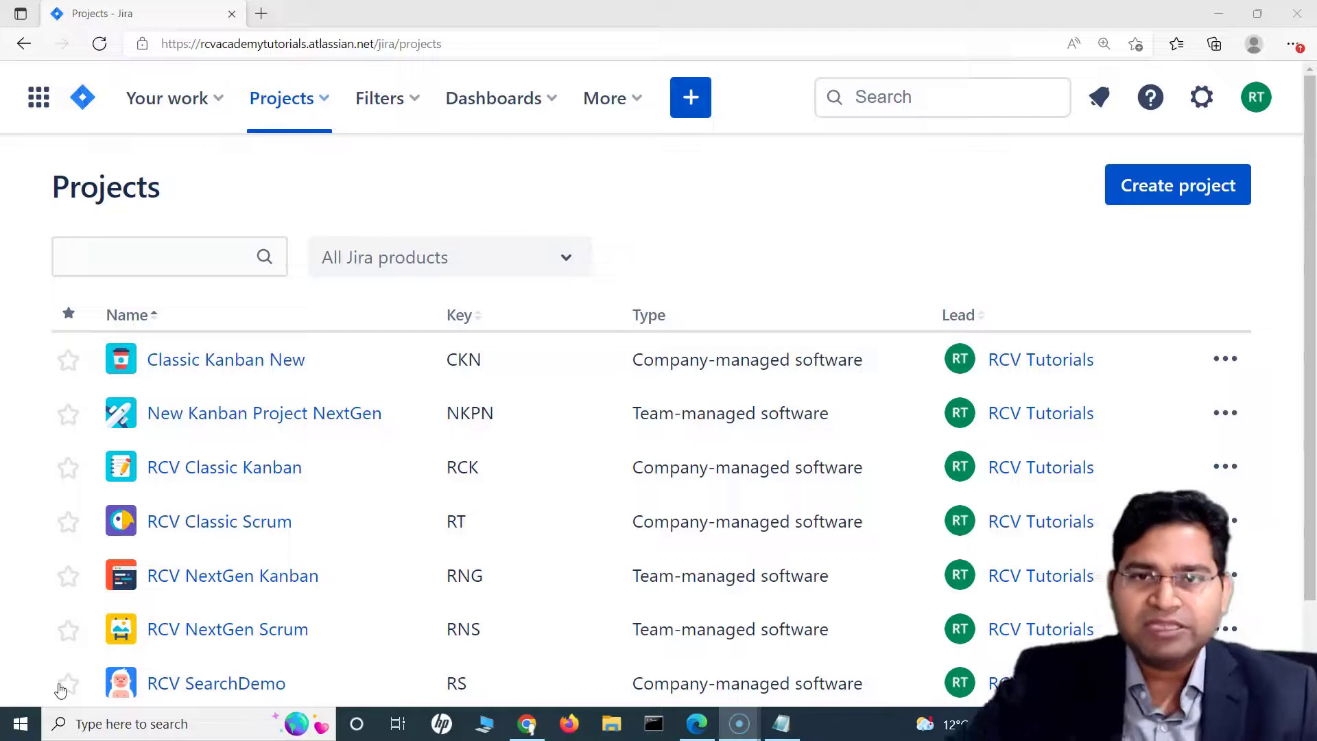
Expand the Search Jira box in the Projects page header to show recently viewed issues.
left_click(920, 103)
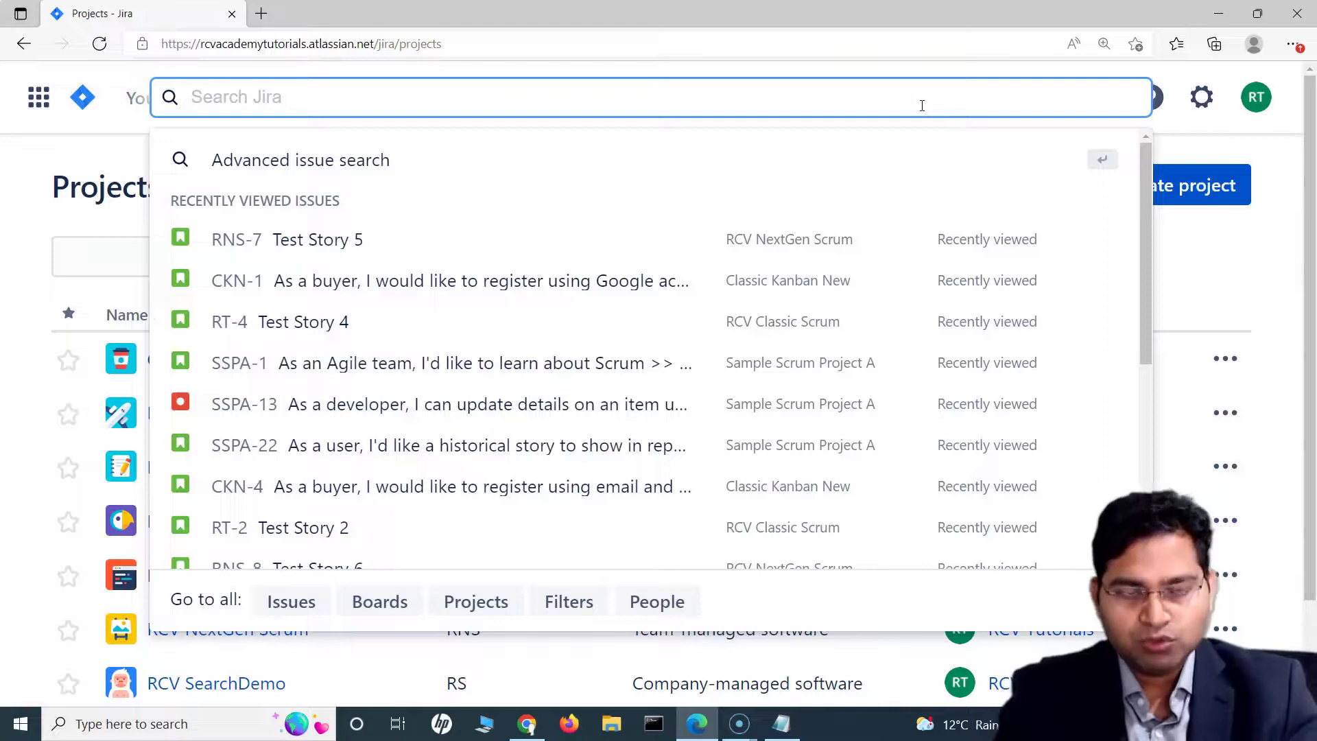
Quick-search 'my' to list the 22 issues matching assignee = currentUser() and scroll through them.
type("my")
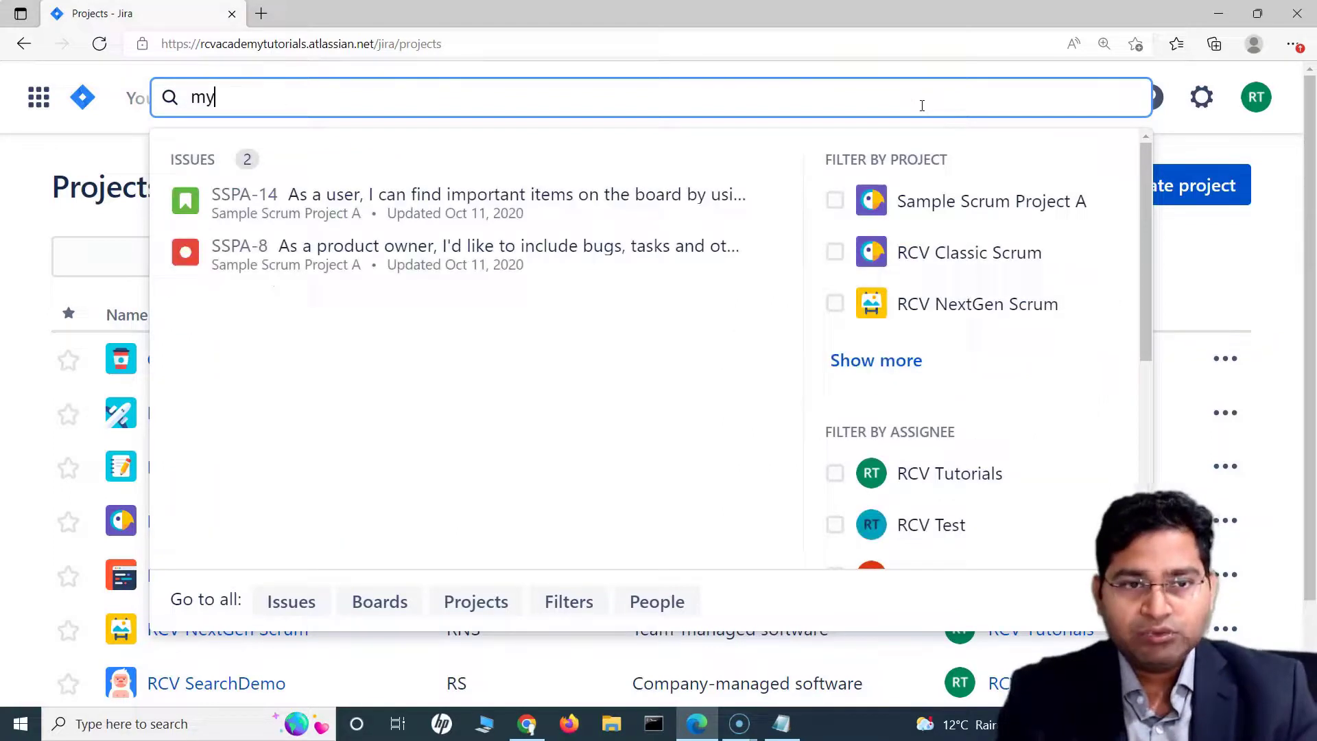
key("Return")
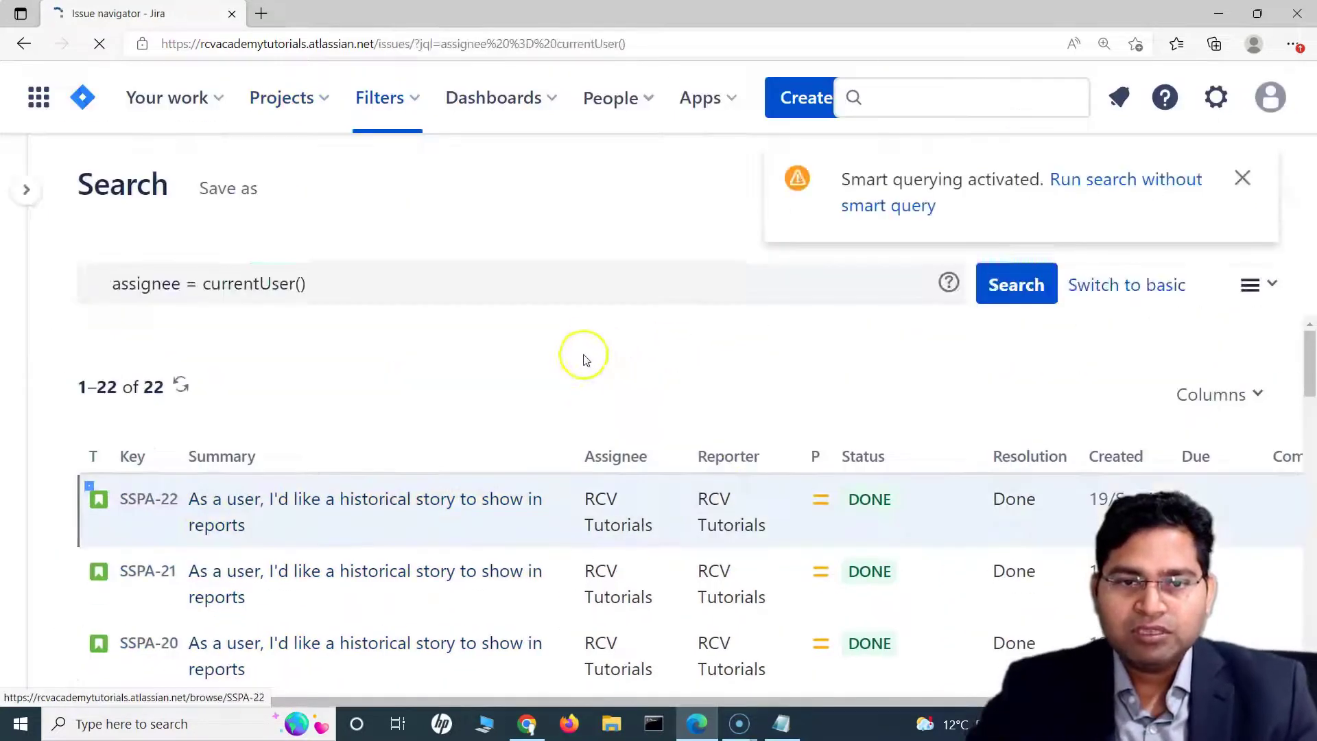
scroll(622, 604, "down", 3)
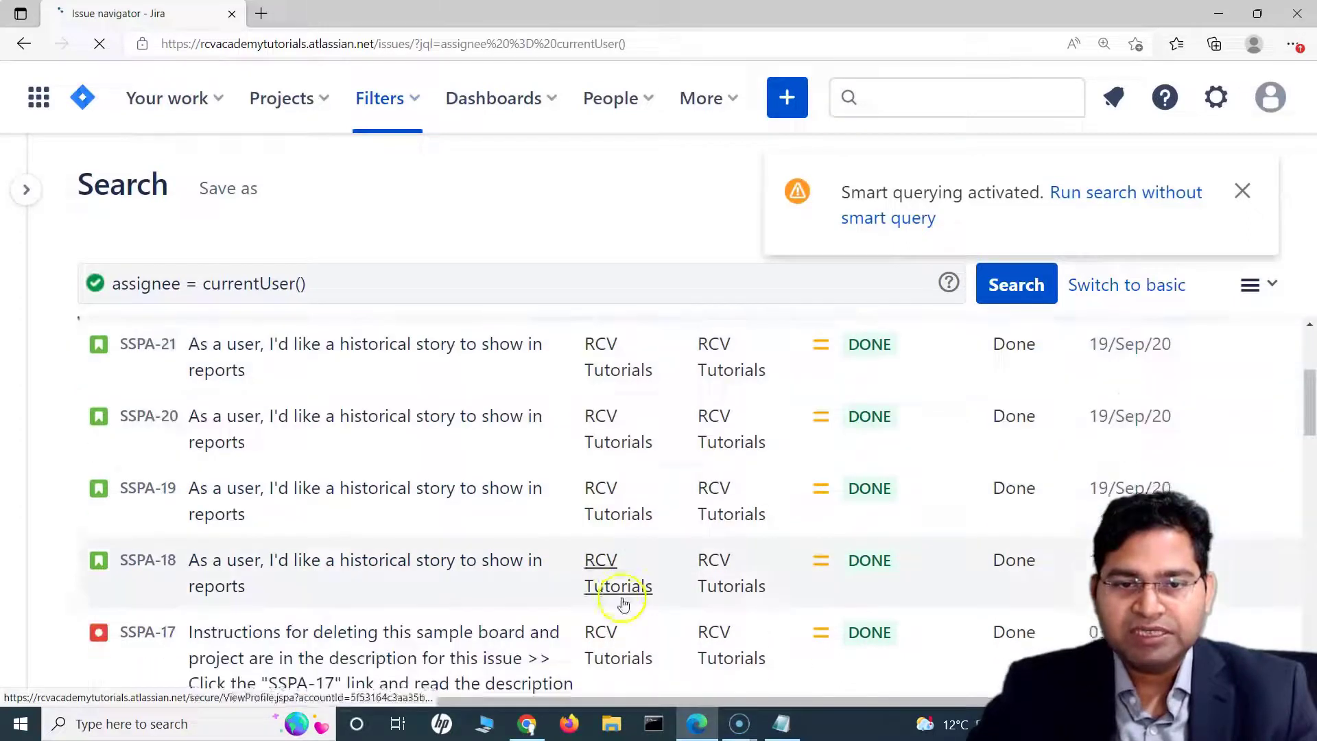
scroll(623, 604, "down", 10)
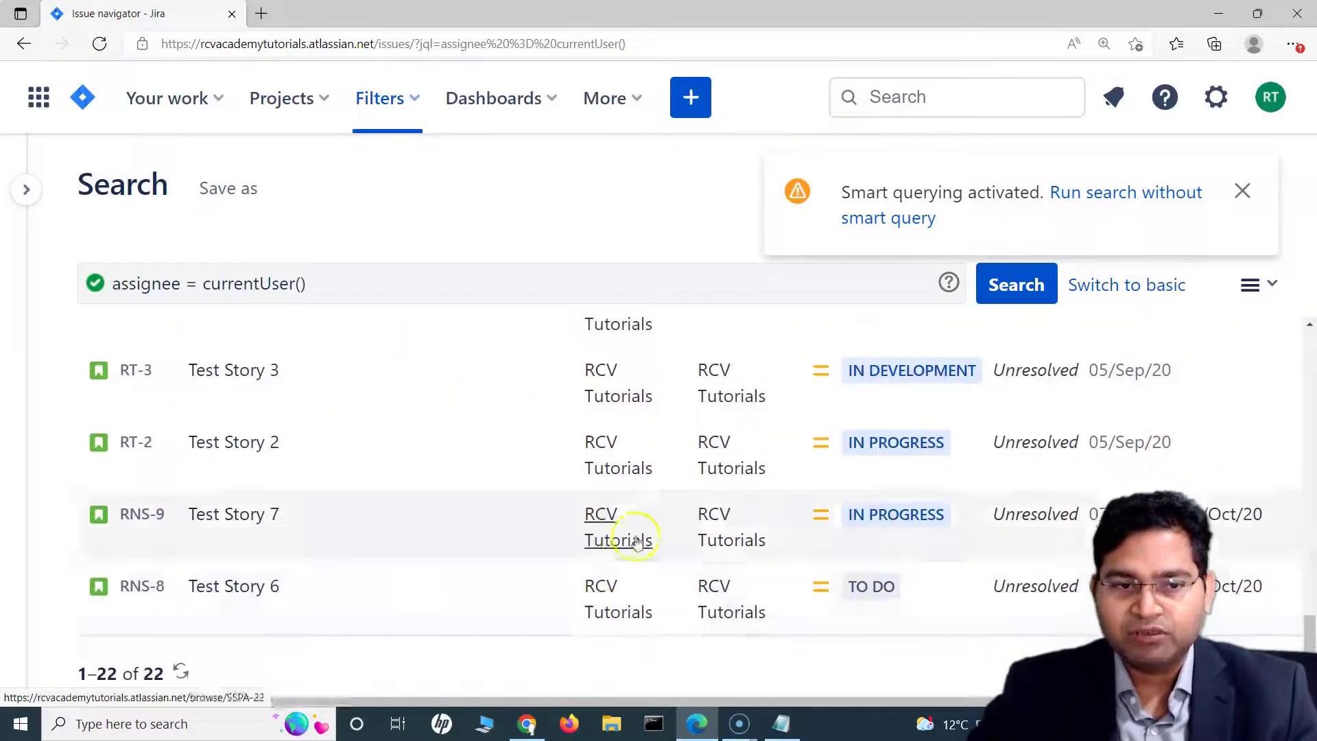
scroll(637, 542, "up", 13)
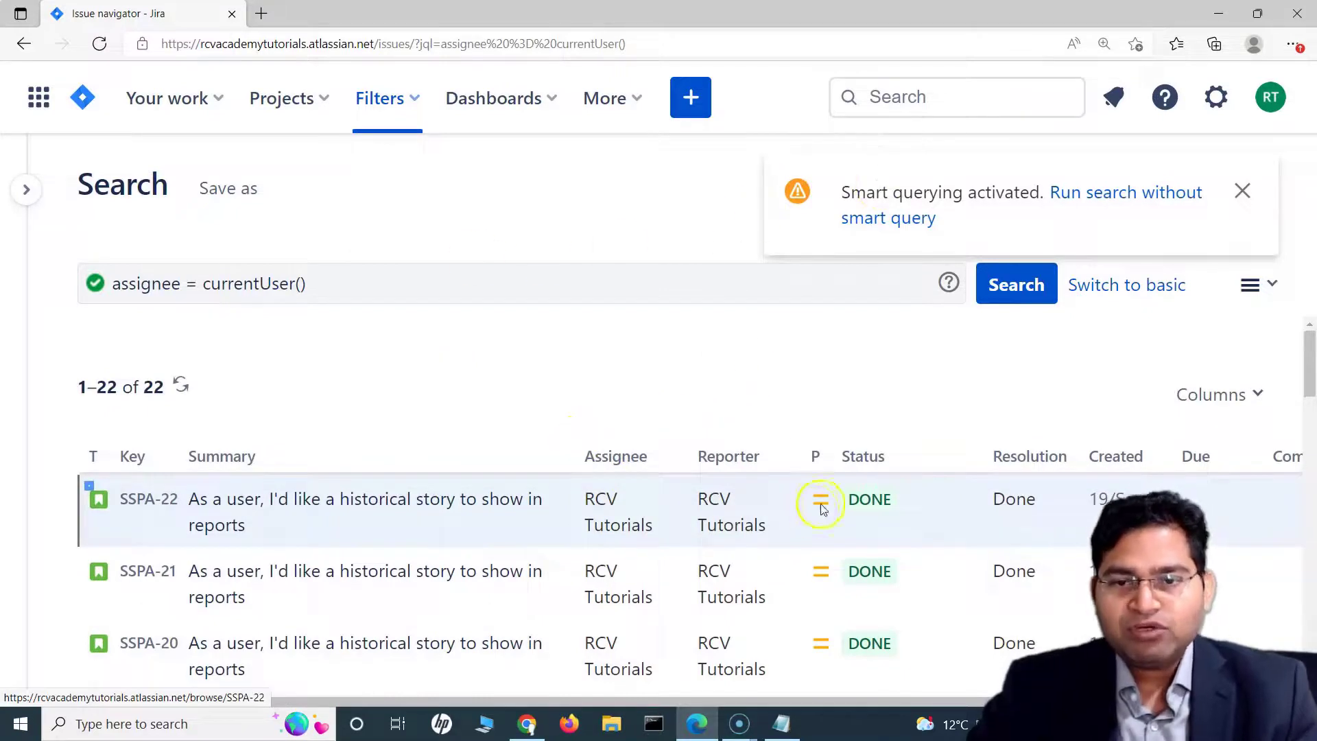
mouse_move(818, 510)
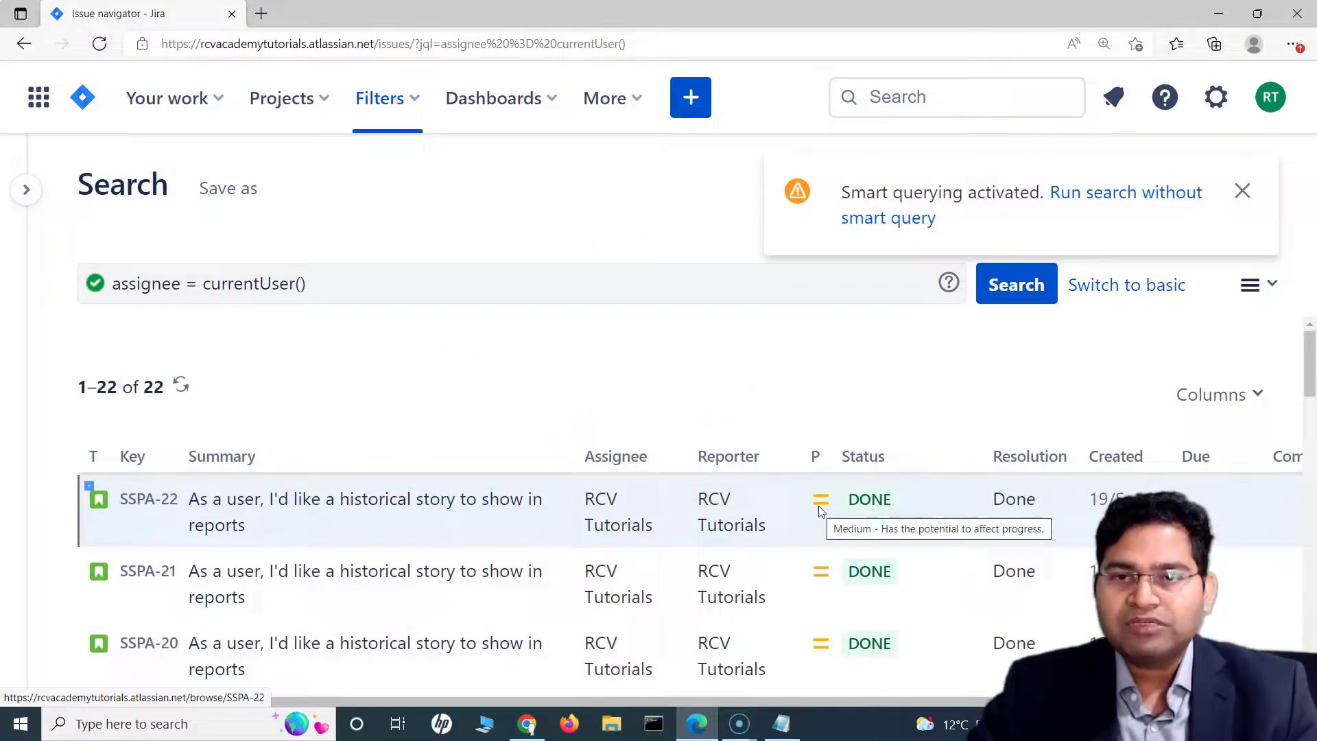
left_click(929, 97)
Quick-search 'medi' to list the 95 issues for priority = Medium and scroll through them.
type("me")
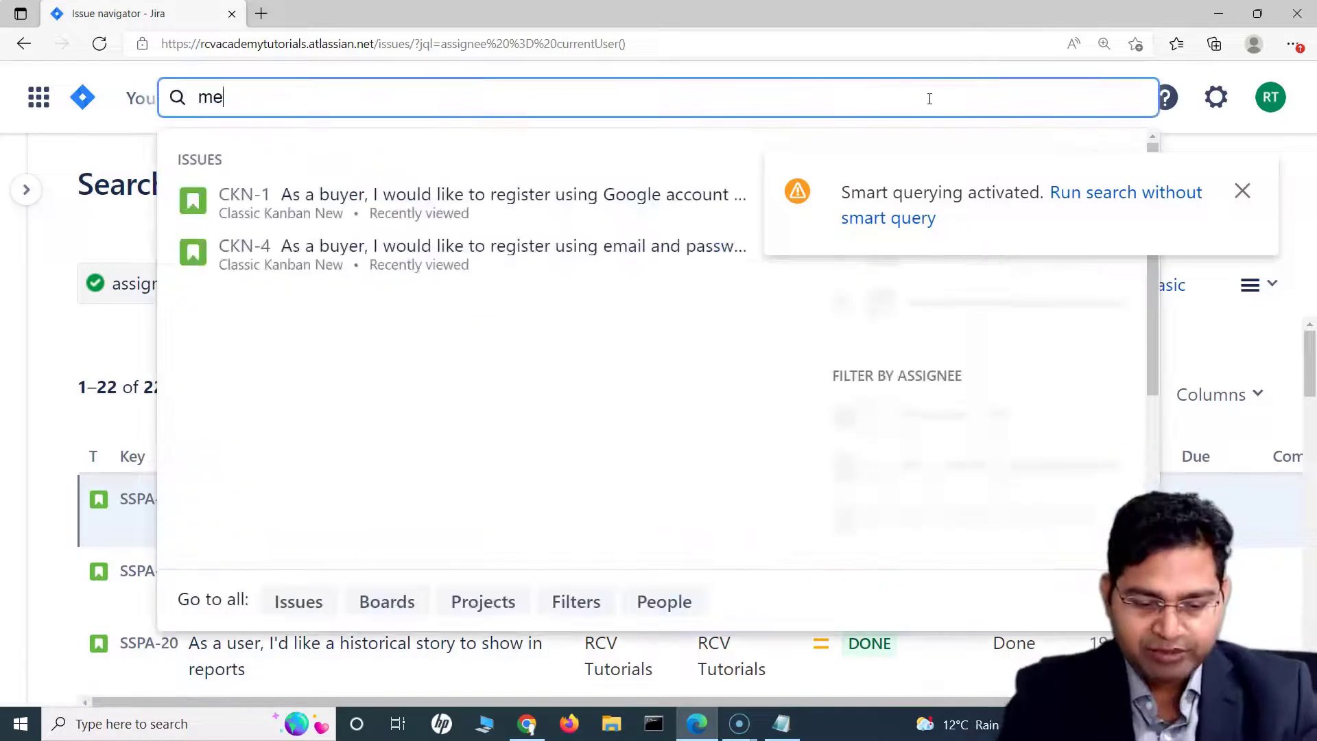
type("dium")
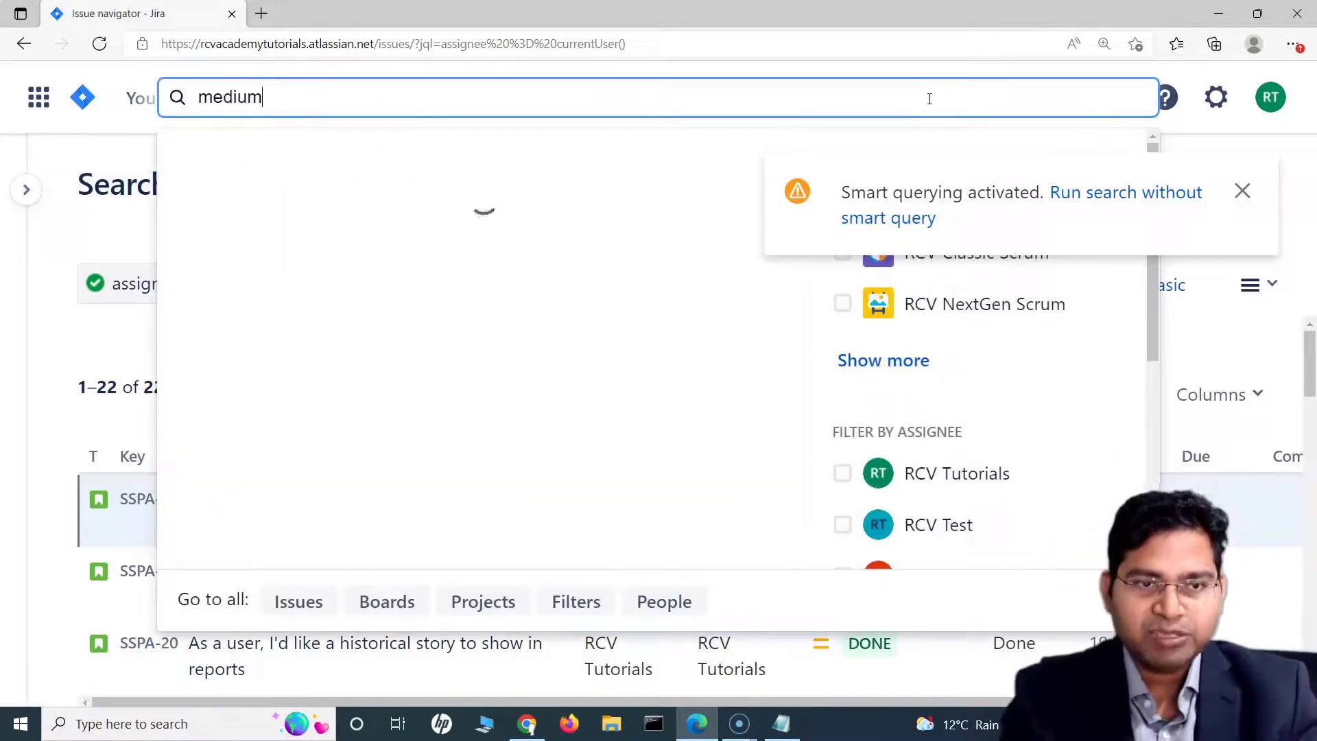
key("Return")
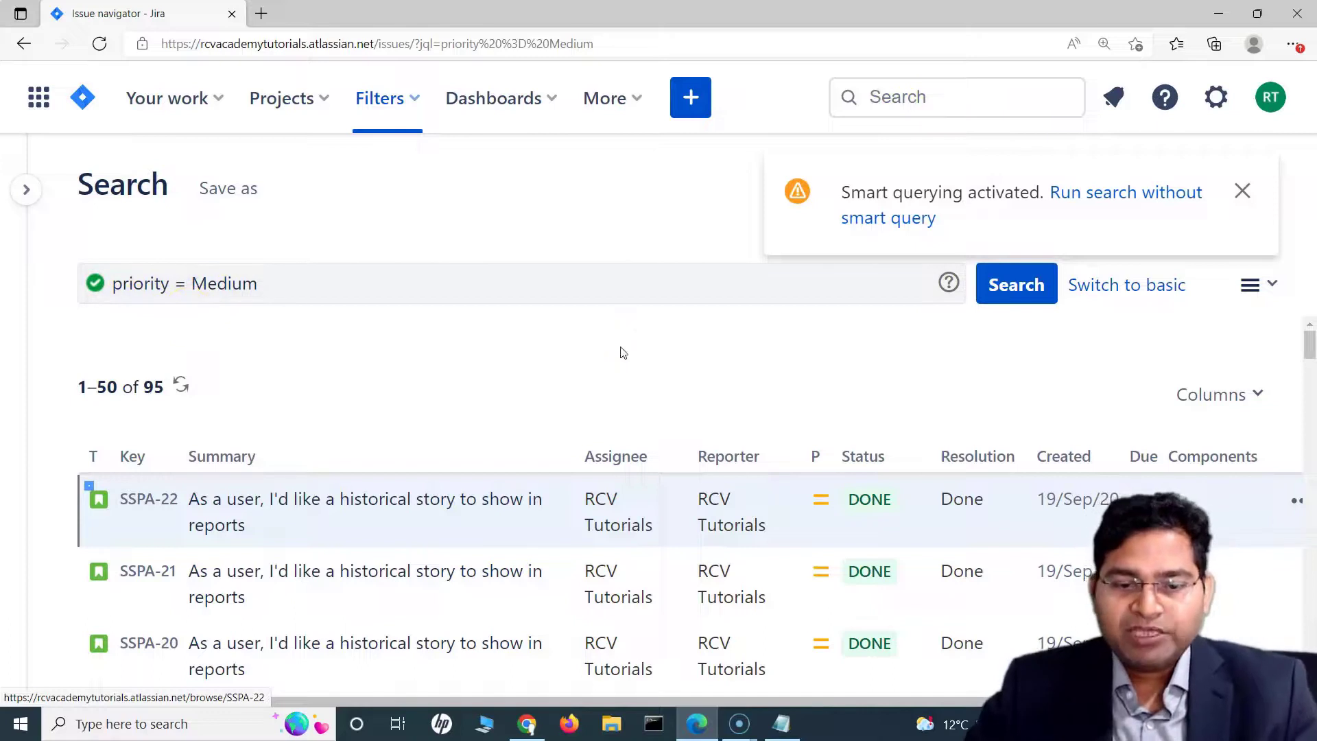
scroll(823, 544, "down", 5)
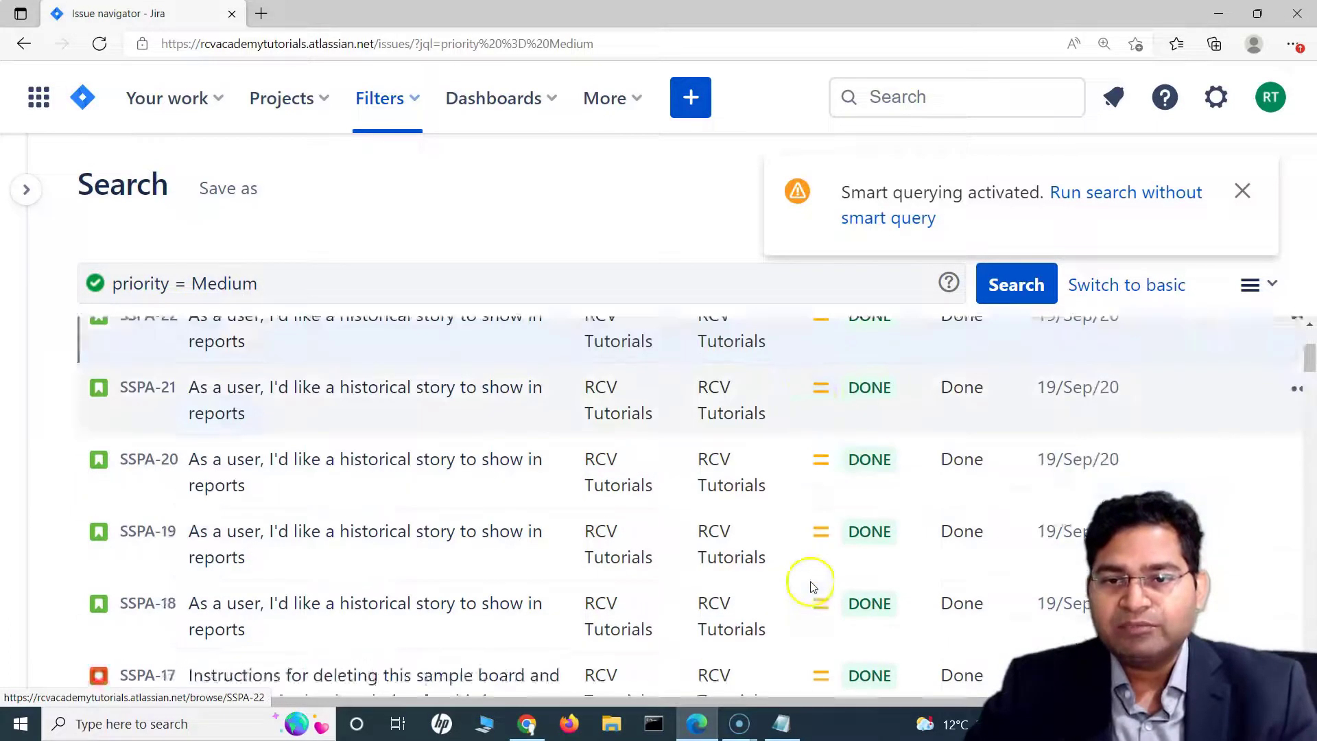
scroll(817, 565, "down", 5)
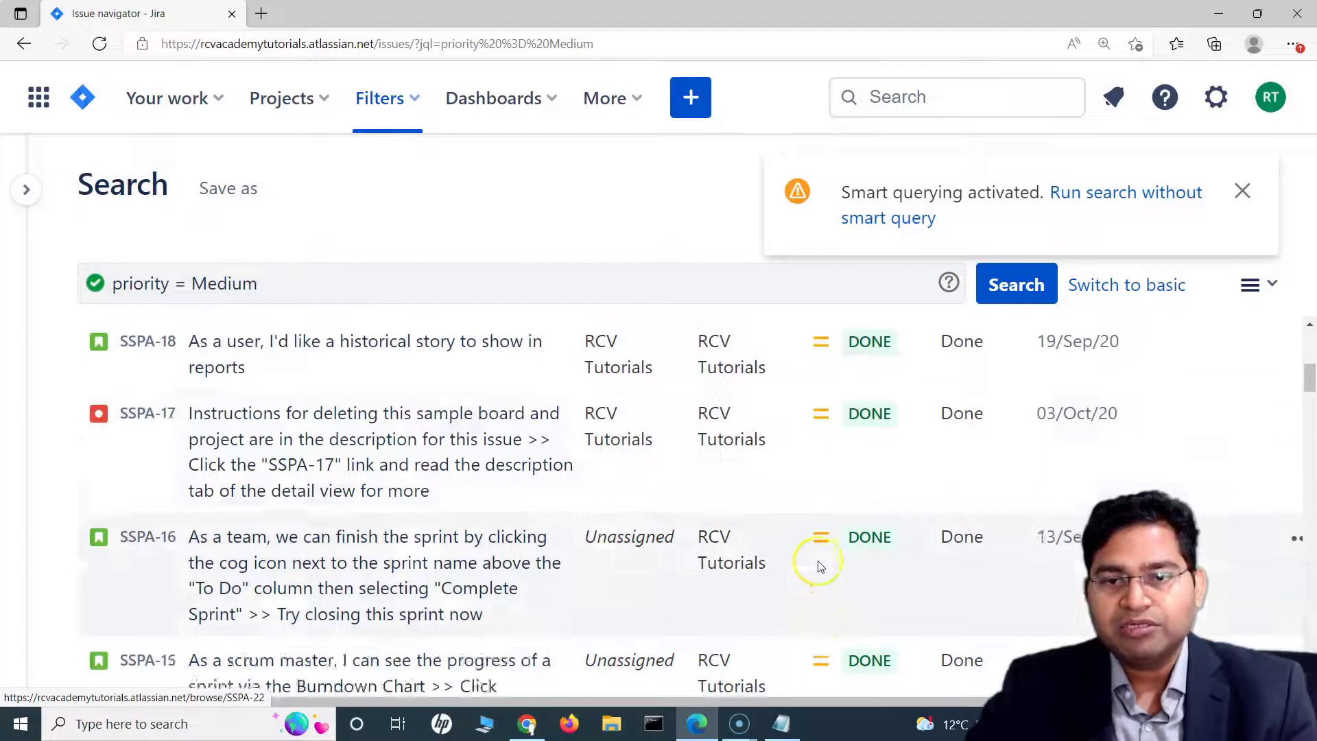
scroll(820, 565, "down", 10)
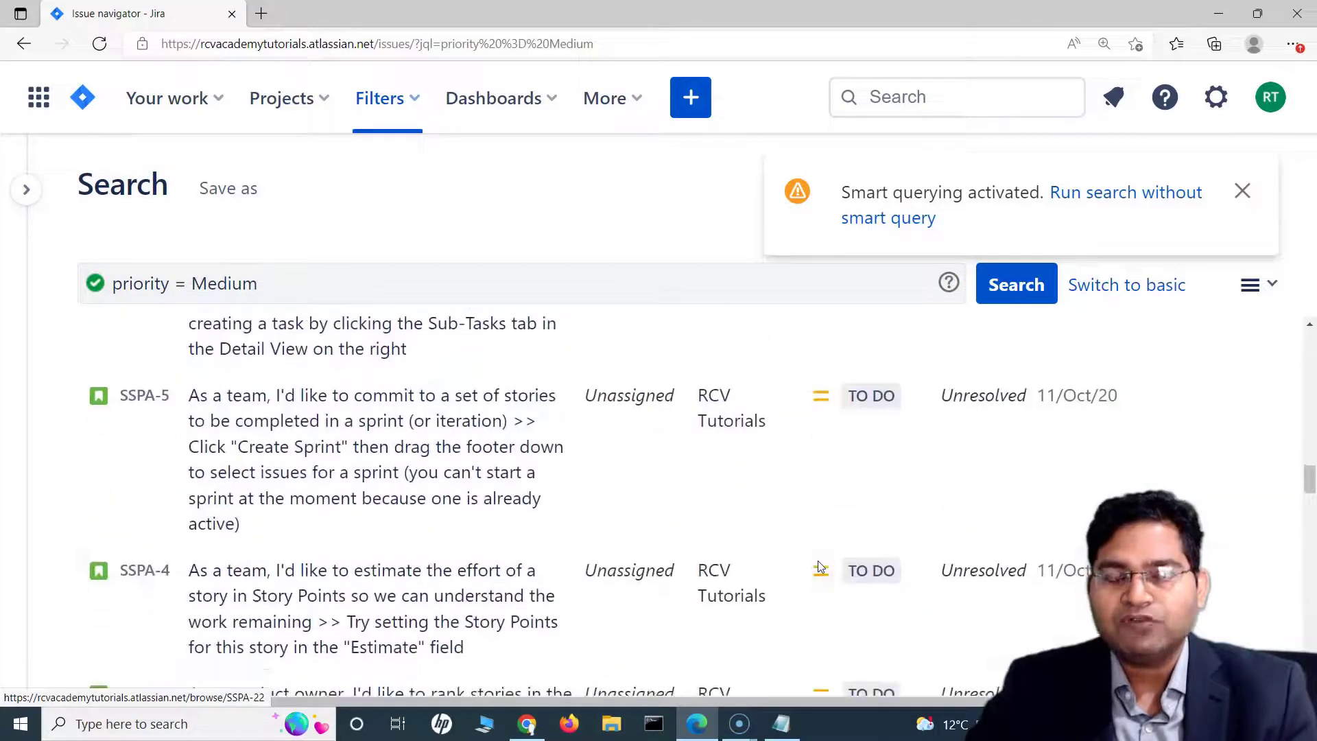
scroll(820, 565, "up", 20)
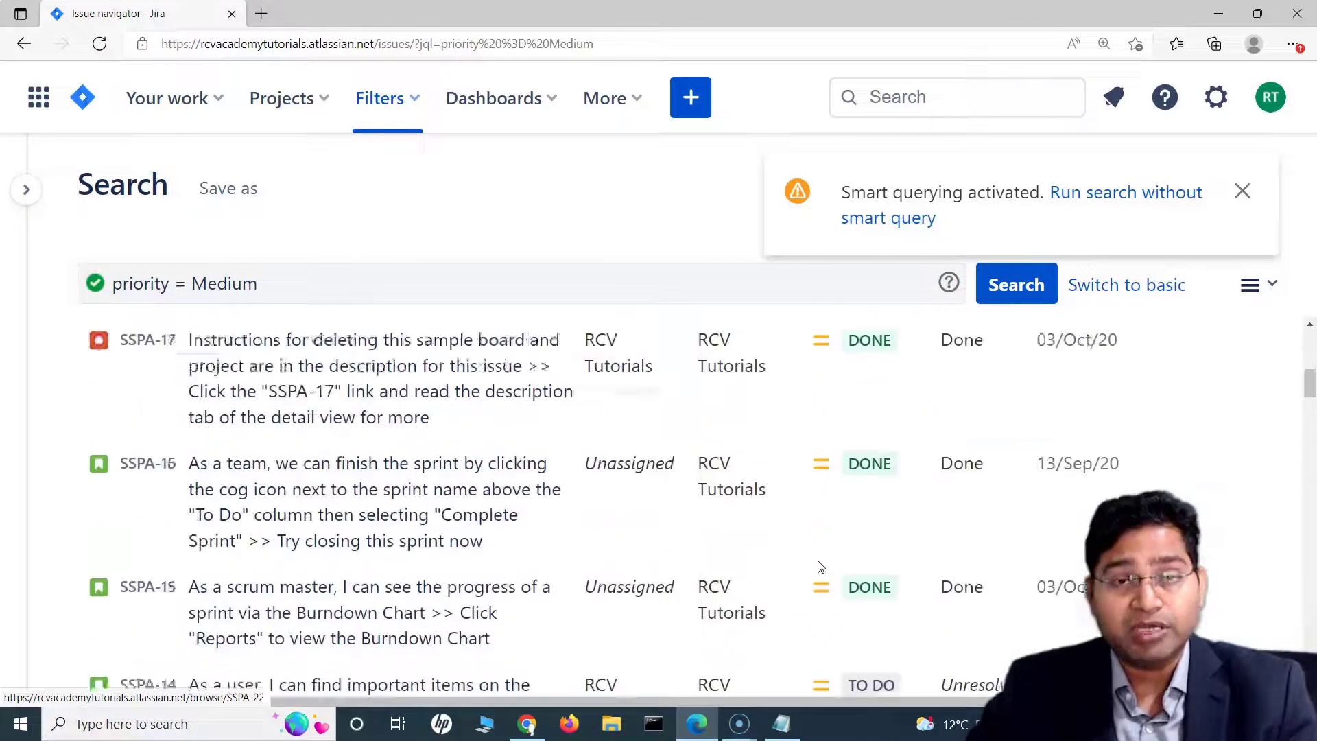
scroll(819, 562, "up", 1)
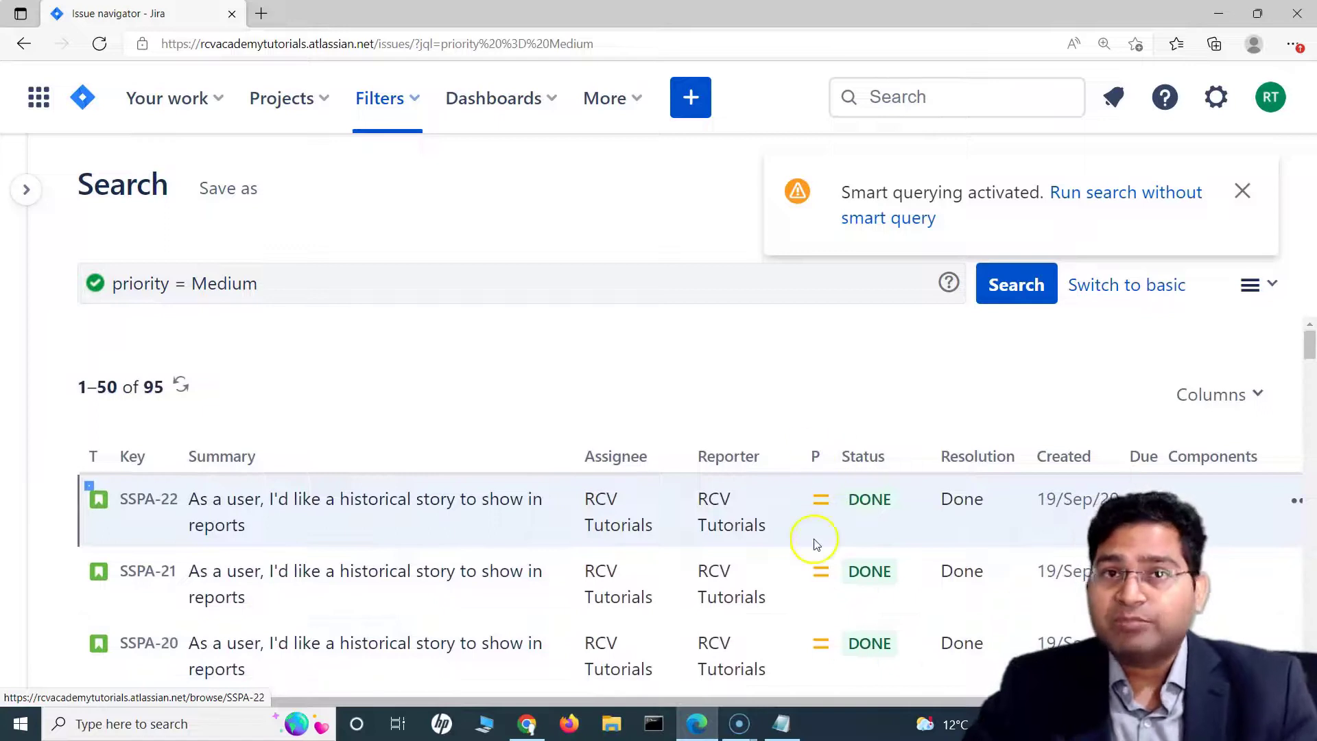
Place the cursor before Medium in the priority = Medium query and review the results again.
left_click(866, 263)
left_click(191, 287)
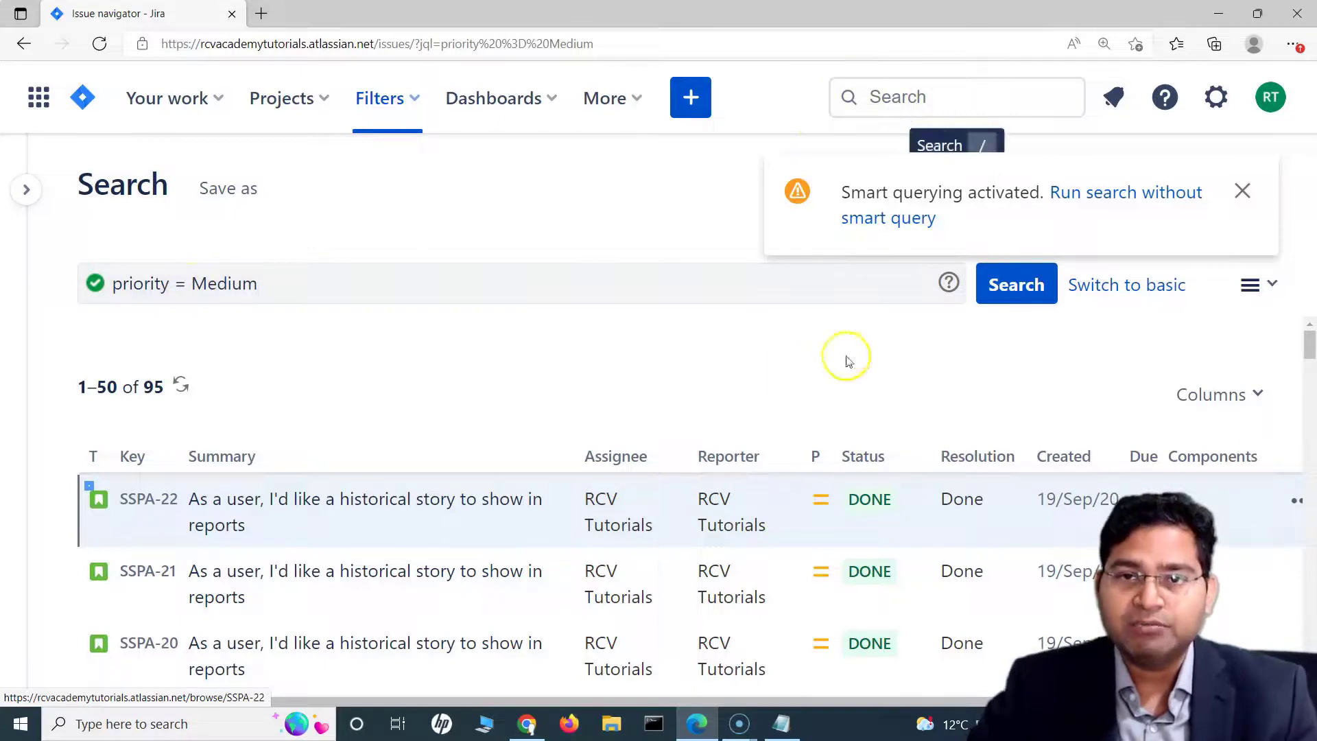
scroll(822, 552, "down", 20)
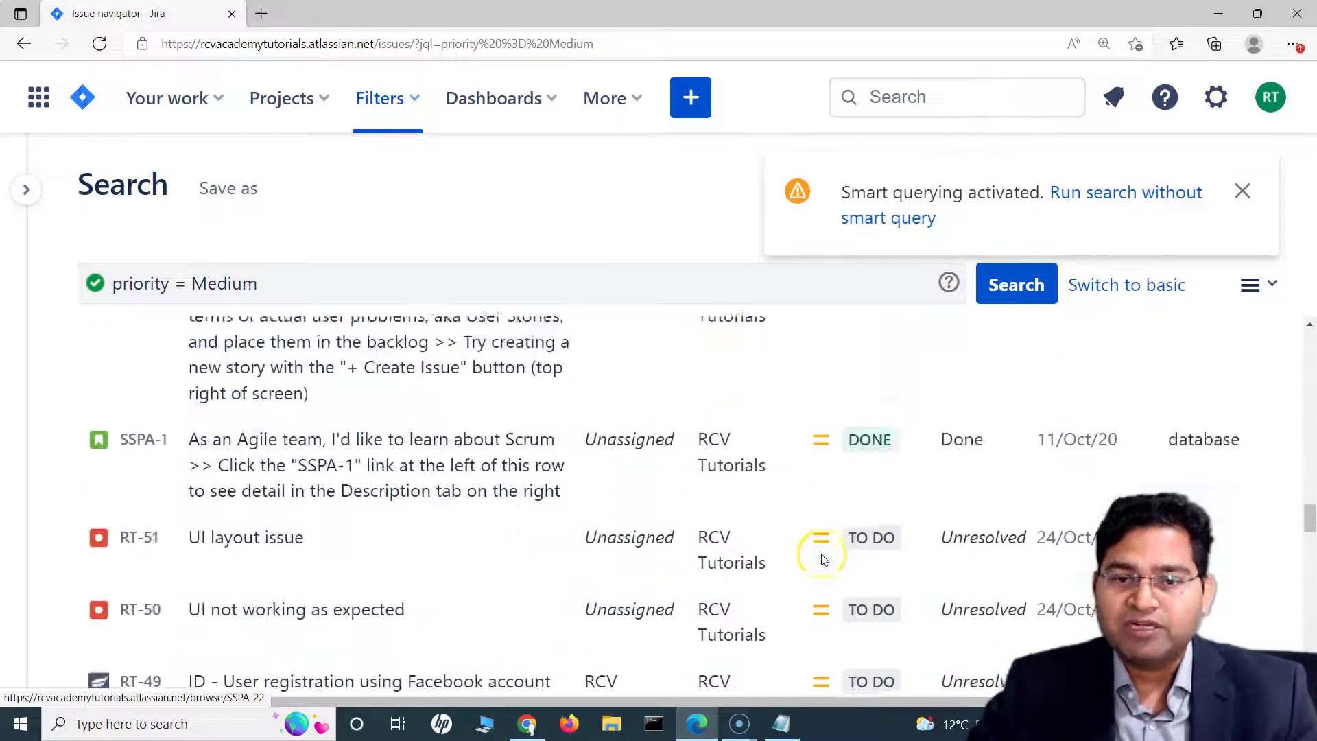
scroll(823, 559, "down", 20)
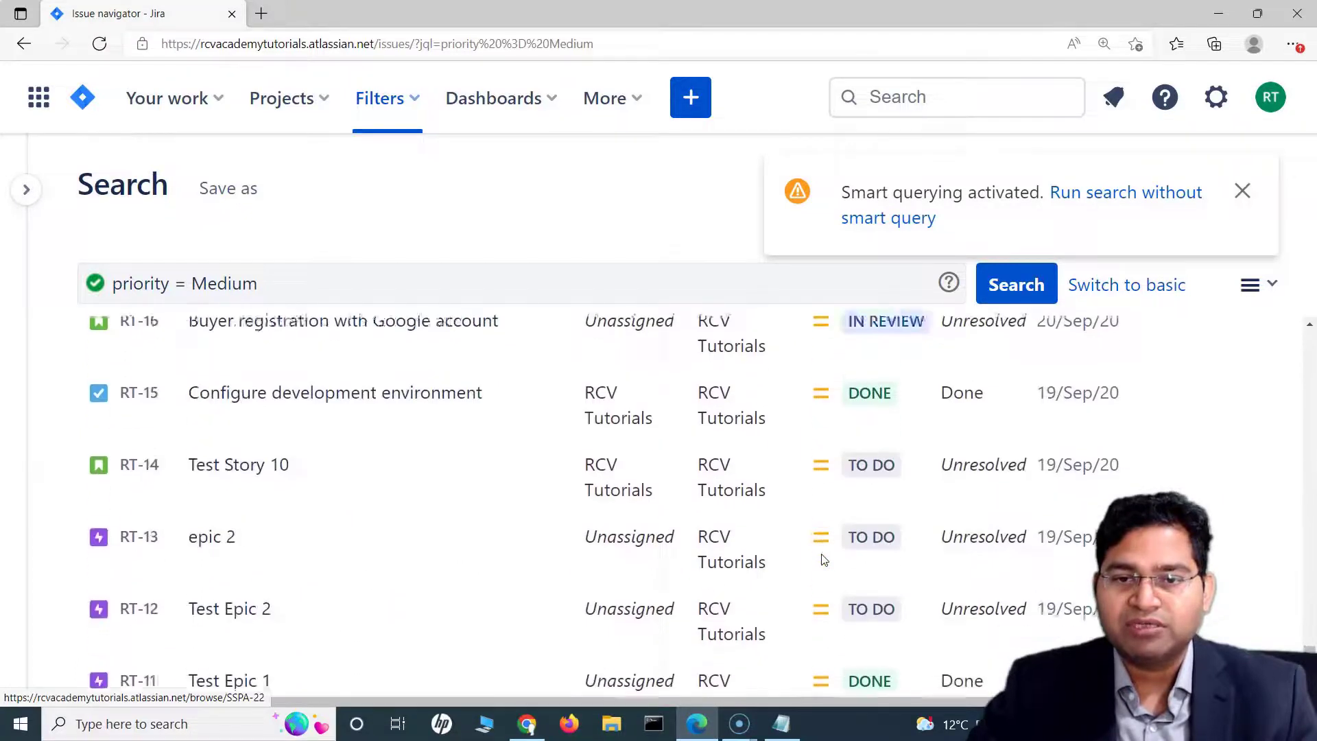
scroll(824, 559, "down", 2)
scroll(806, 417, "up", 1)
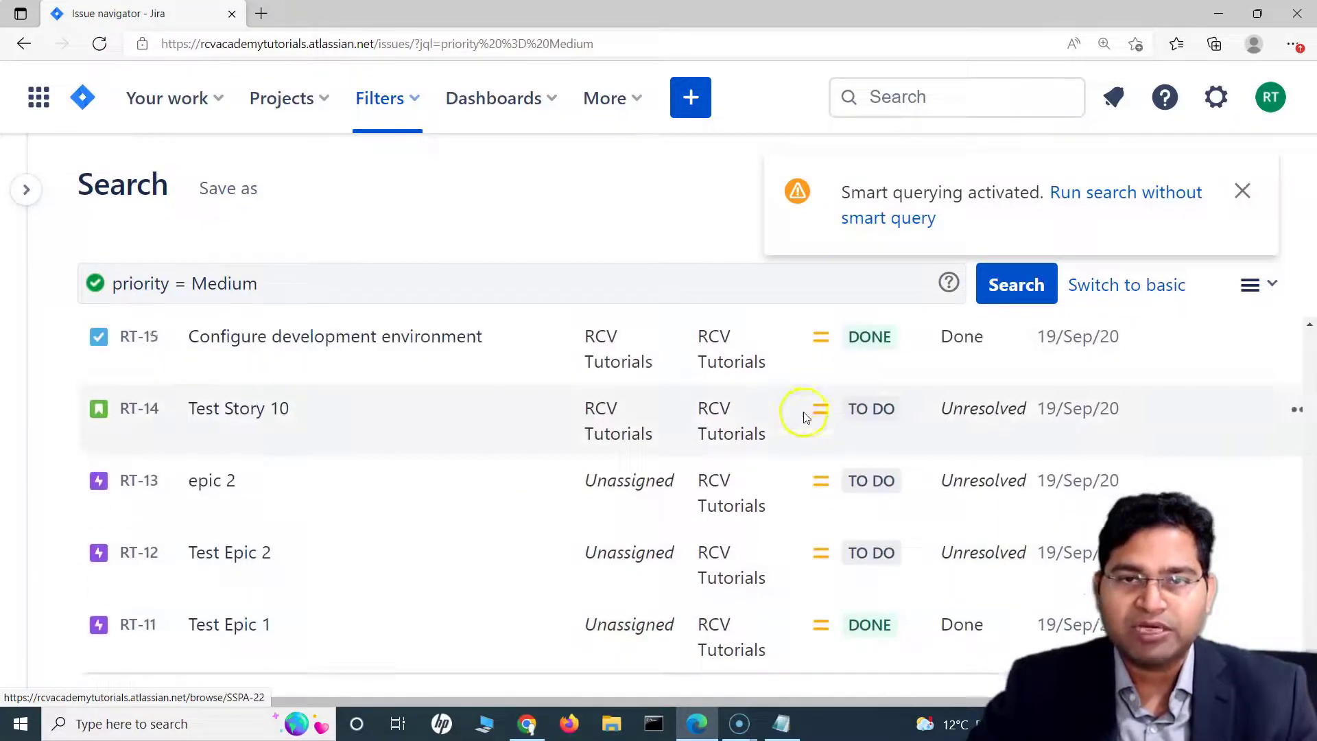
scroll(806, 417, "up", 5)
Quick-search 'high' to get priority = Highest, returning only SSPA-23.
left_click(885, 97)
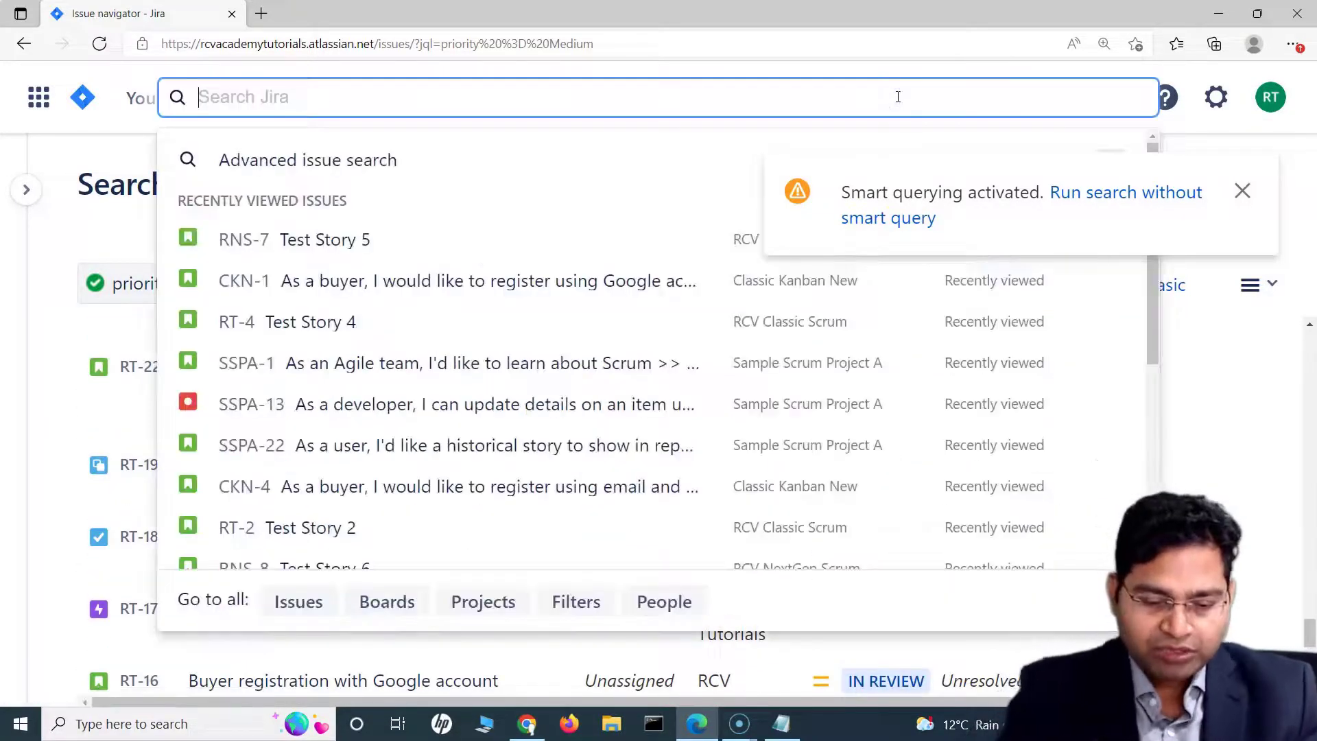
type("hi")
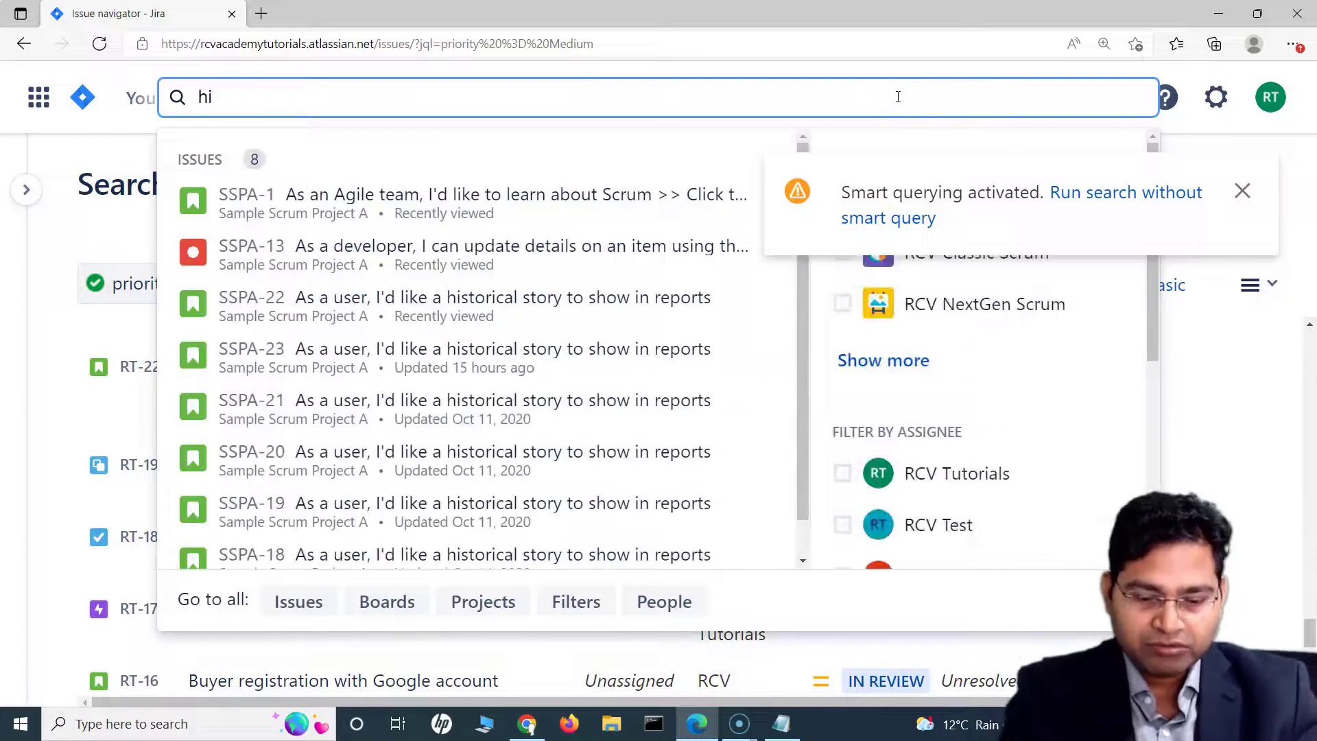
type("ghest")
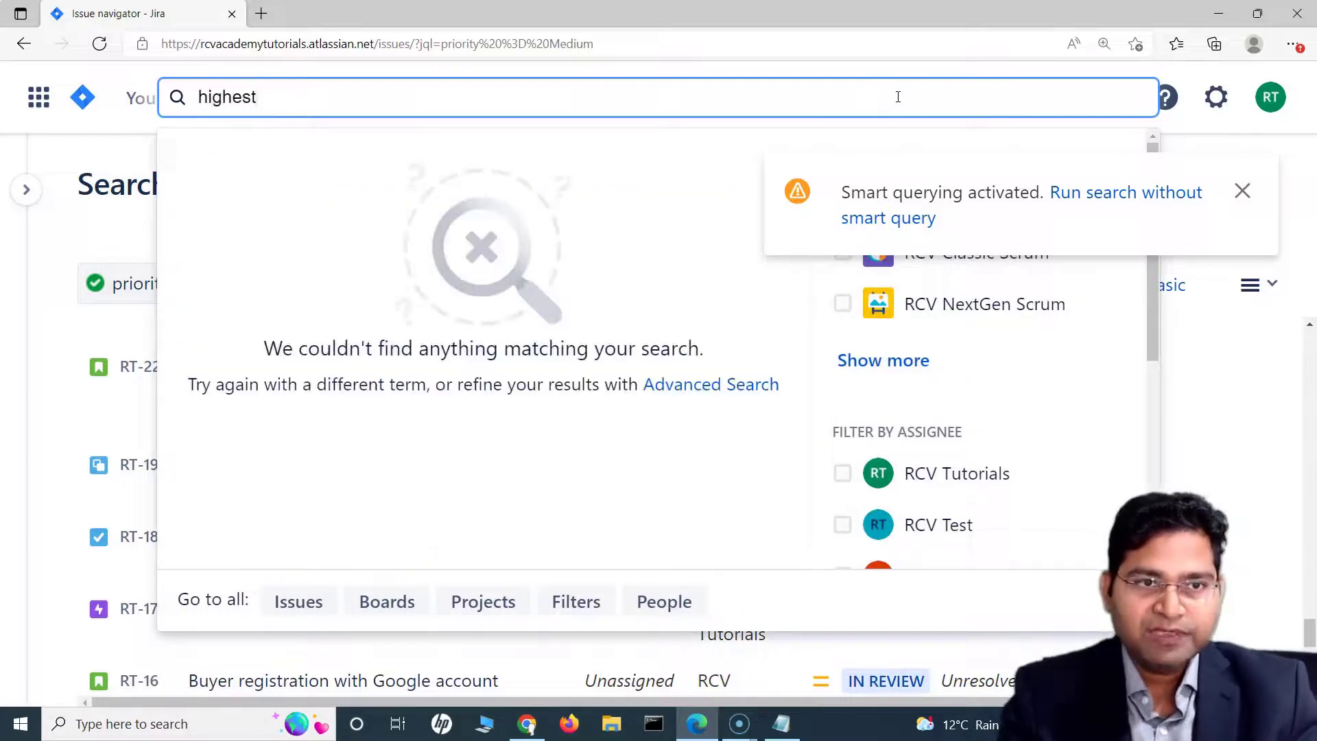
key("Return")
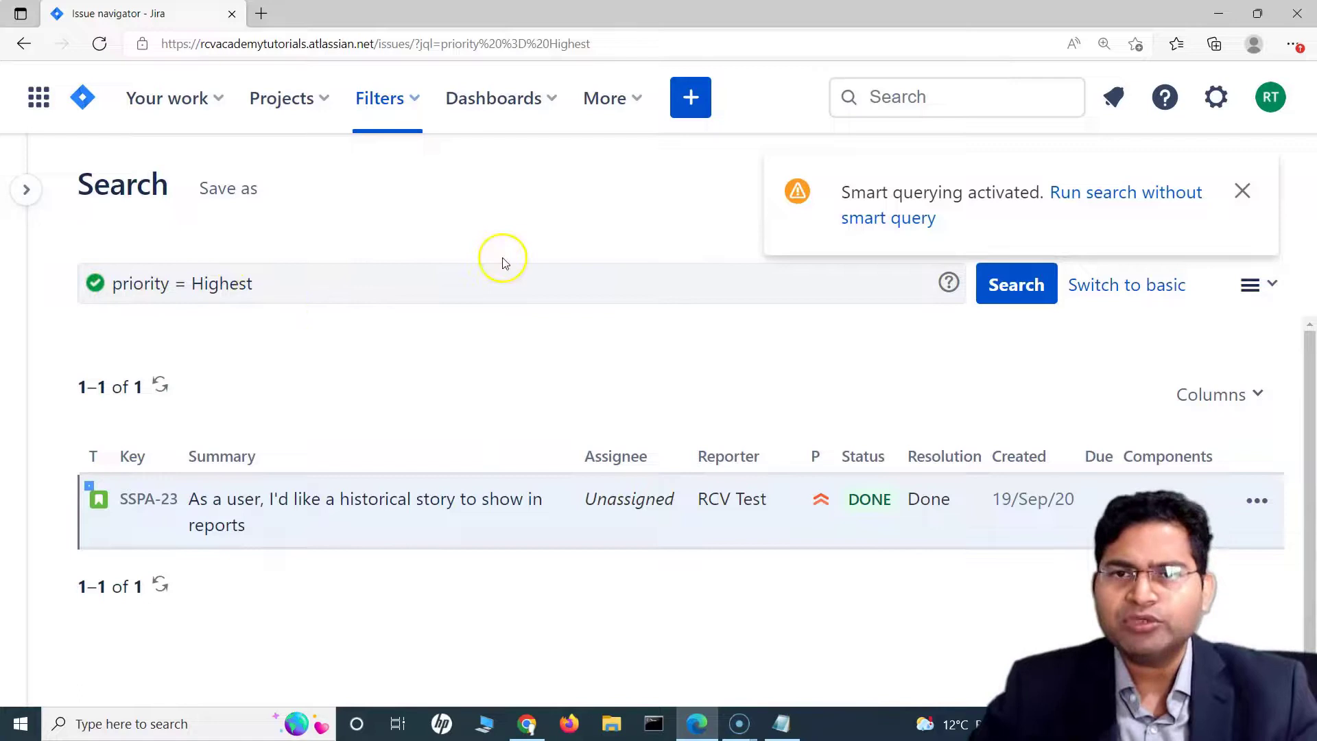
left_click(945, 99)
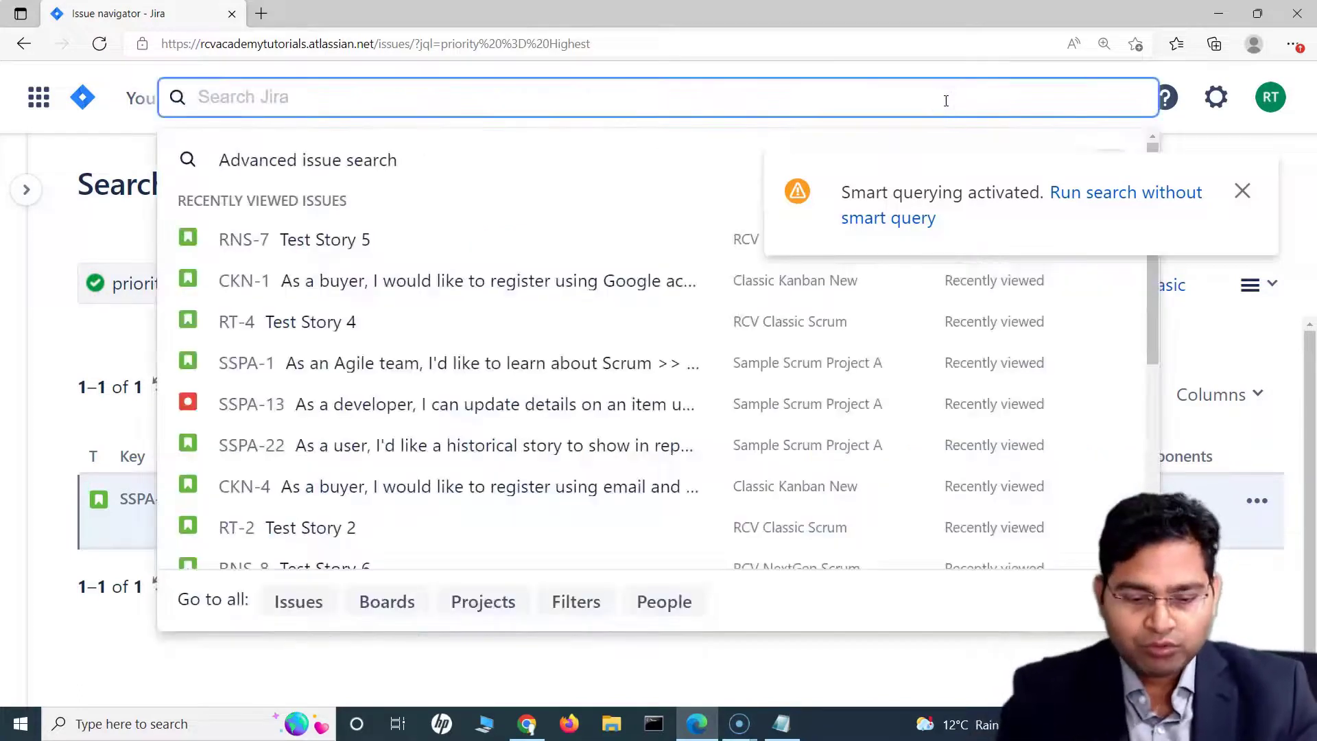
Quick-search 'story' and scroll through the 49 issuetype = Story results.
type("story")
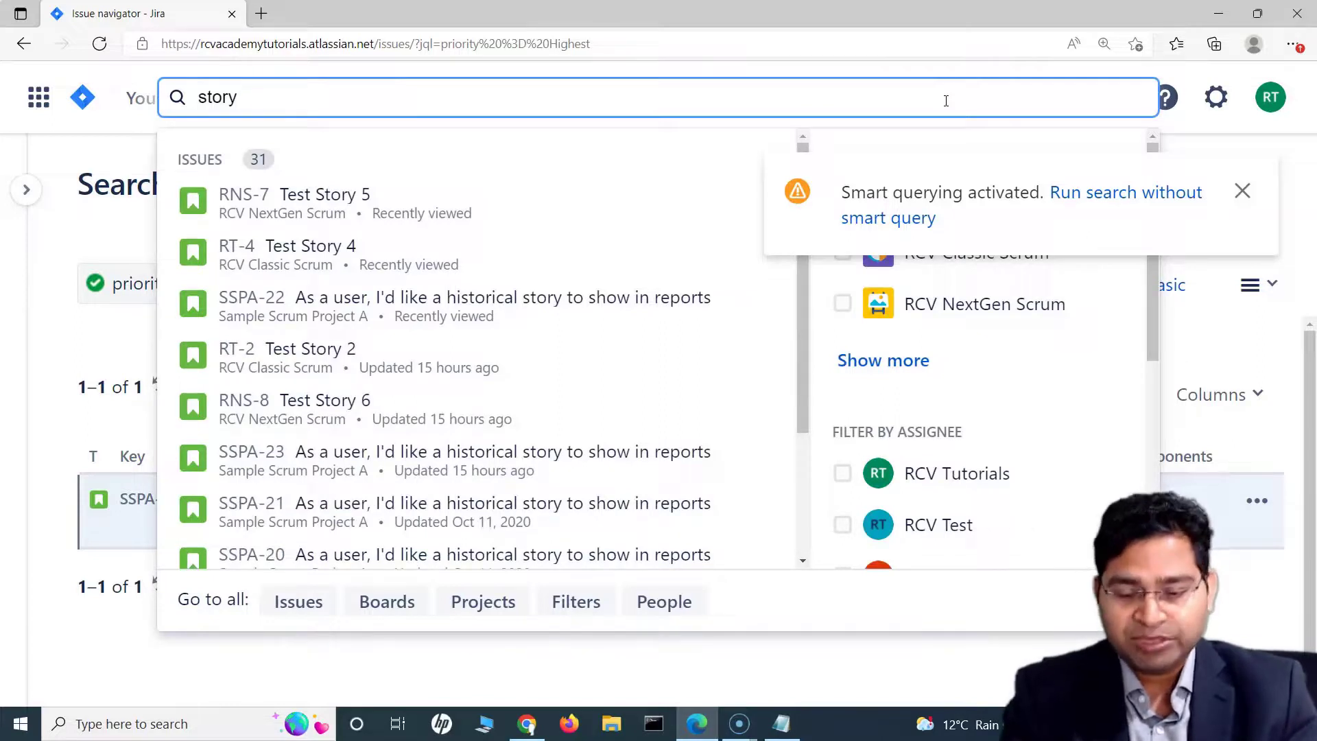
key("Return")
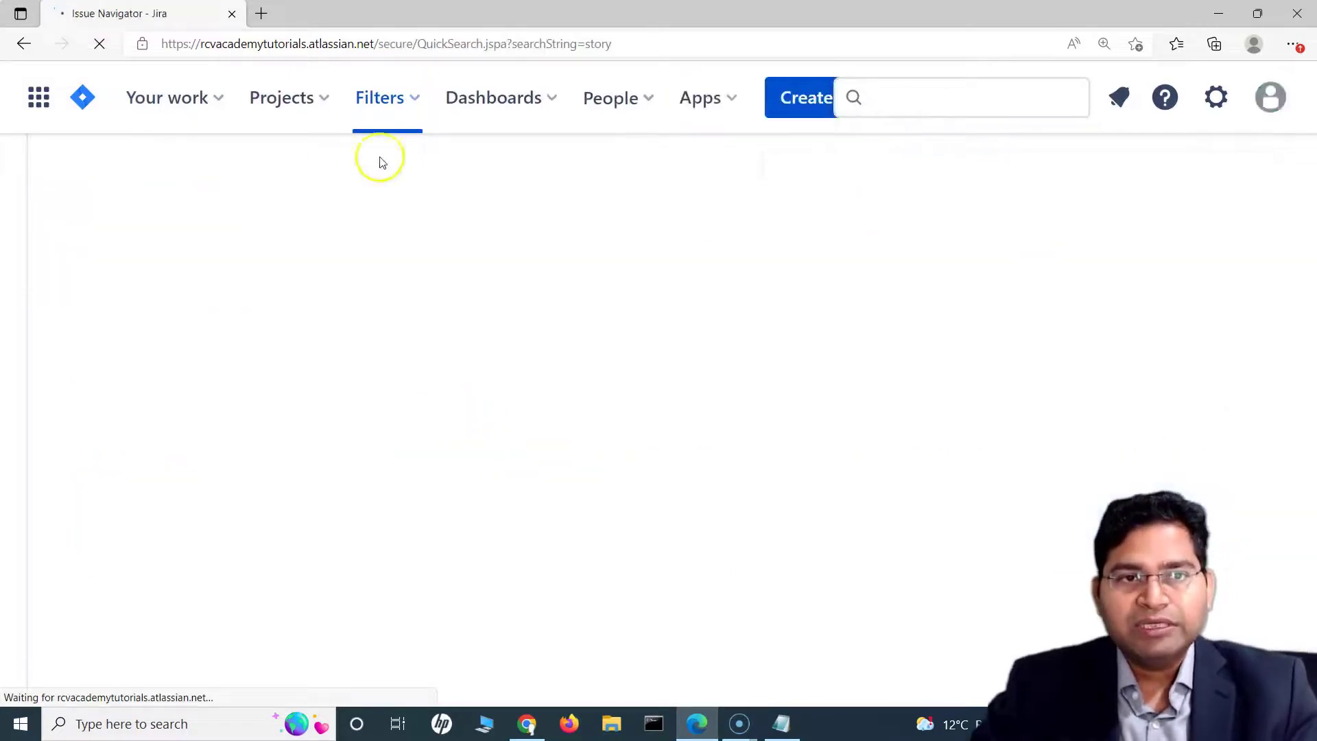
scroll(204, 500, "down", 3)
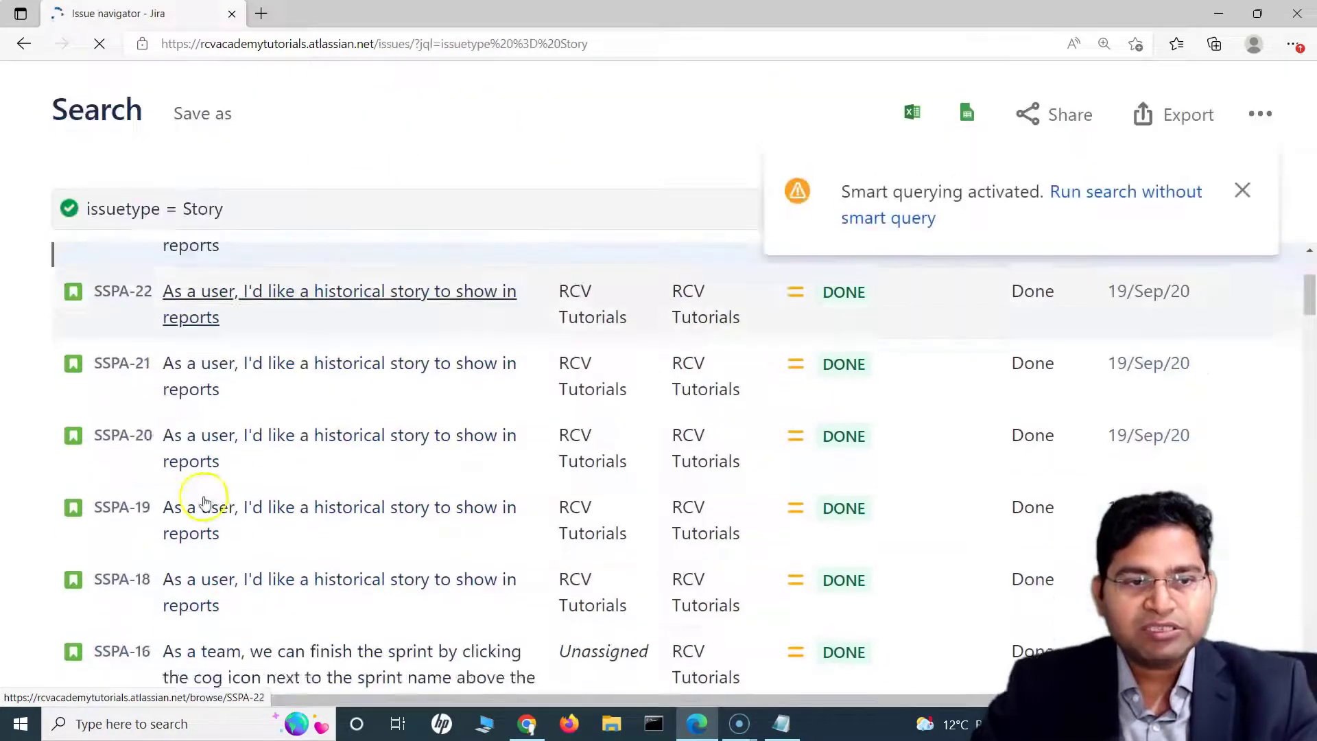
scroll(366, 497, "down", 2)
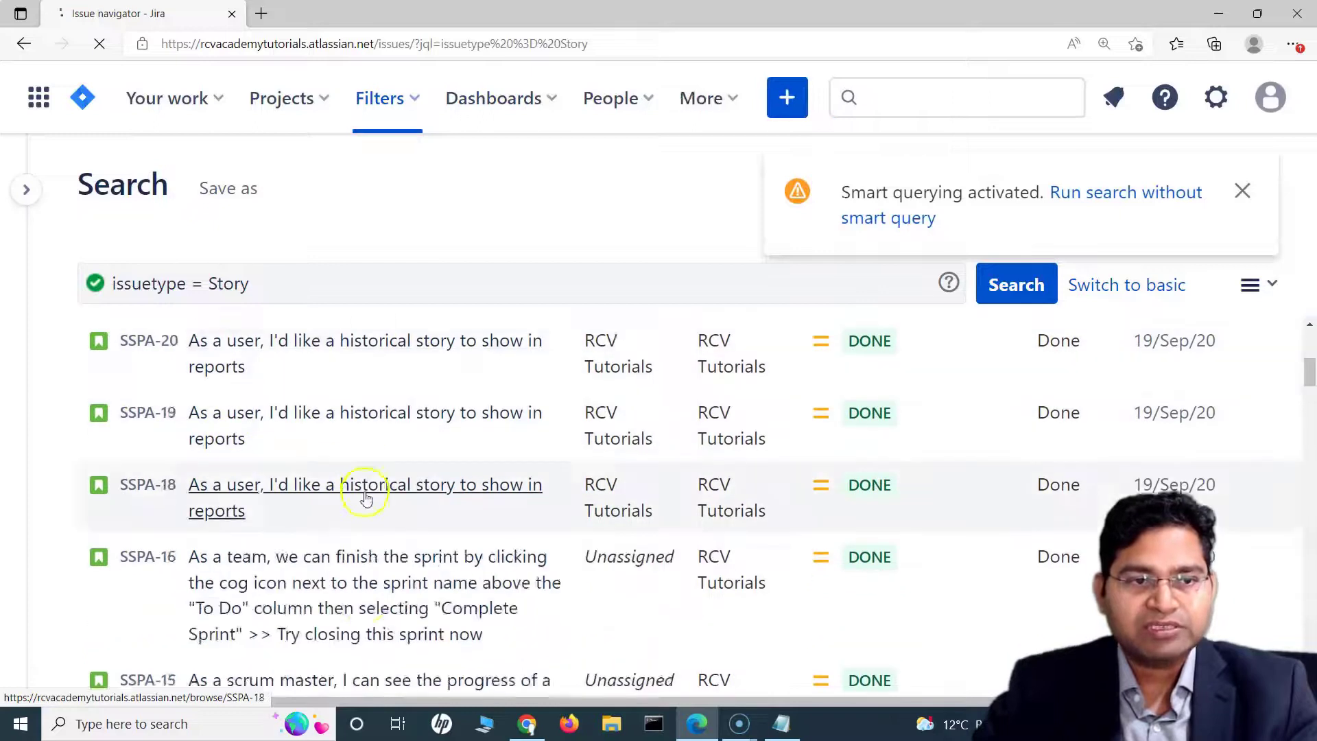
scroll(366, 498, "down", 10)
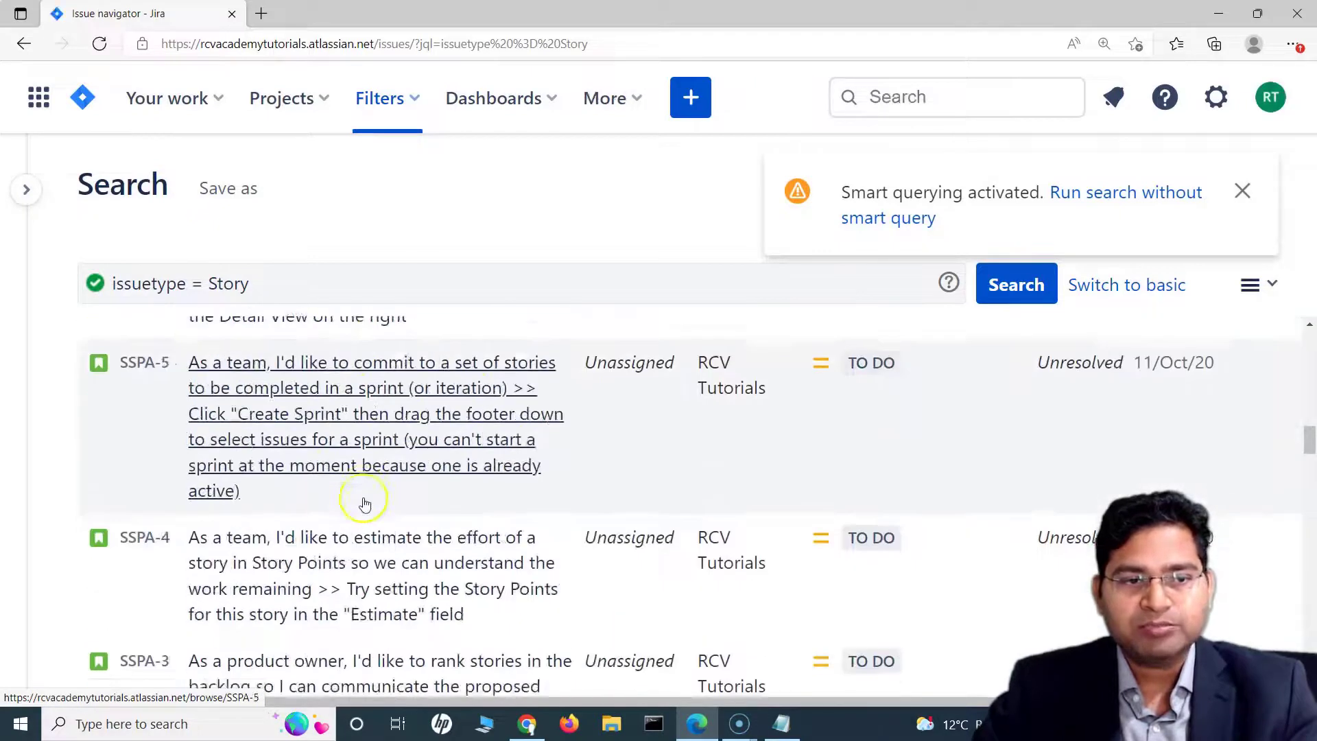
scroll(365, 504, "down", 10)
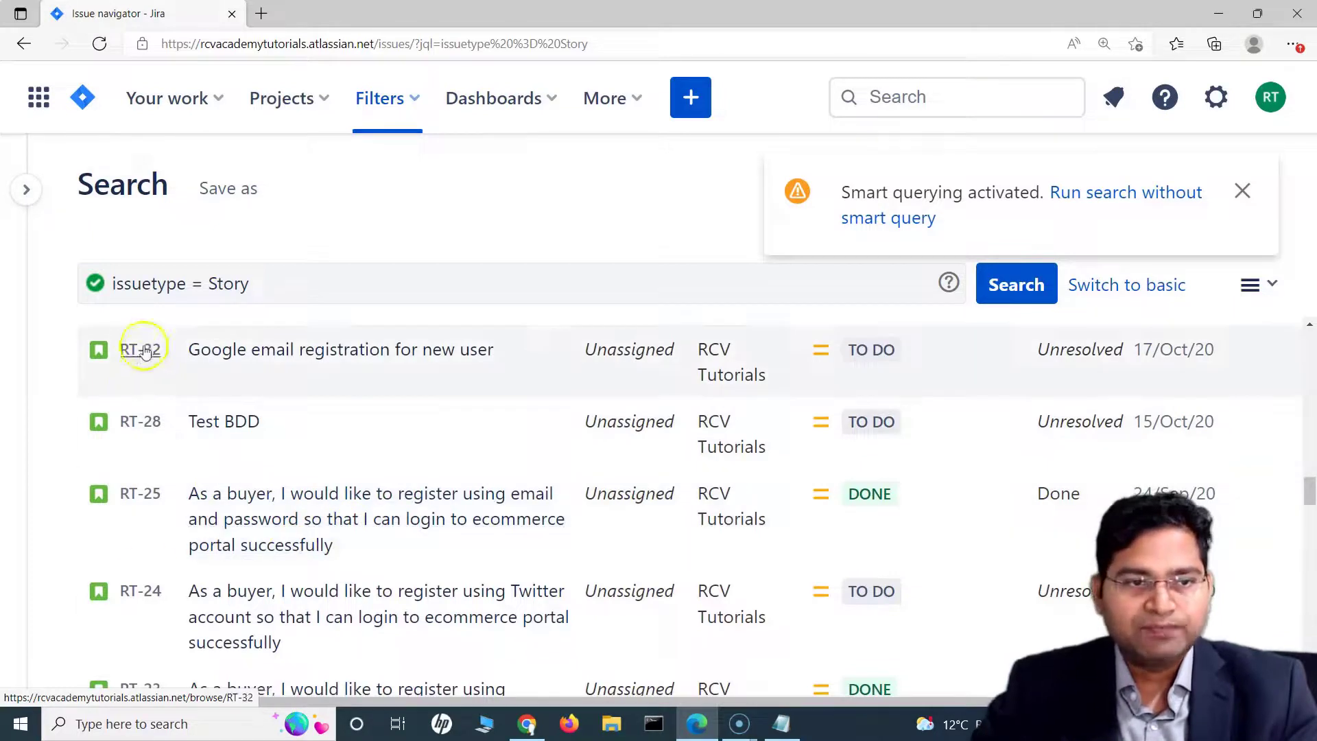
scroll(141, 579, "down", 7)
scroll(145, 545, "down", 10)
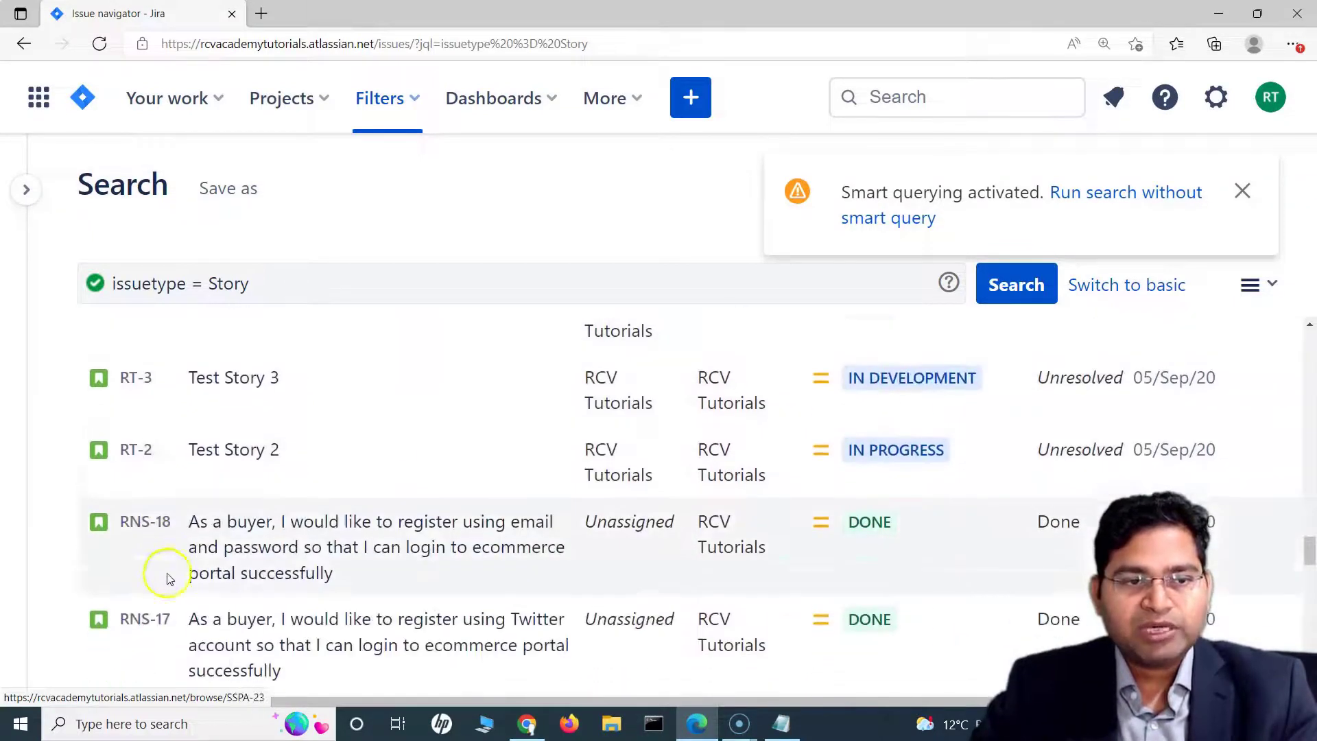
scroll(250, 535, "down", 10)
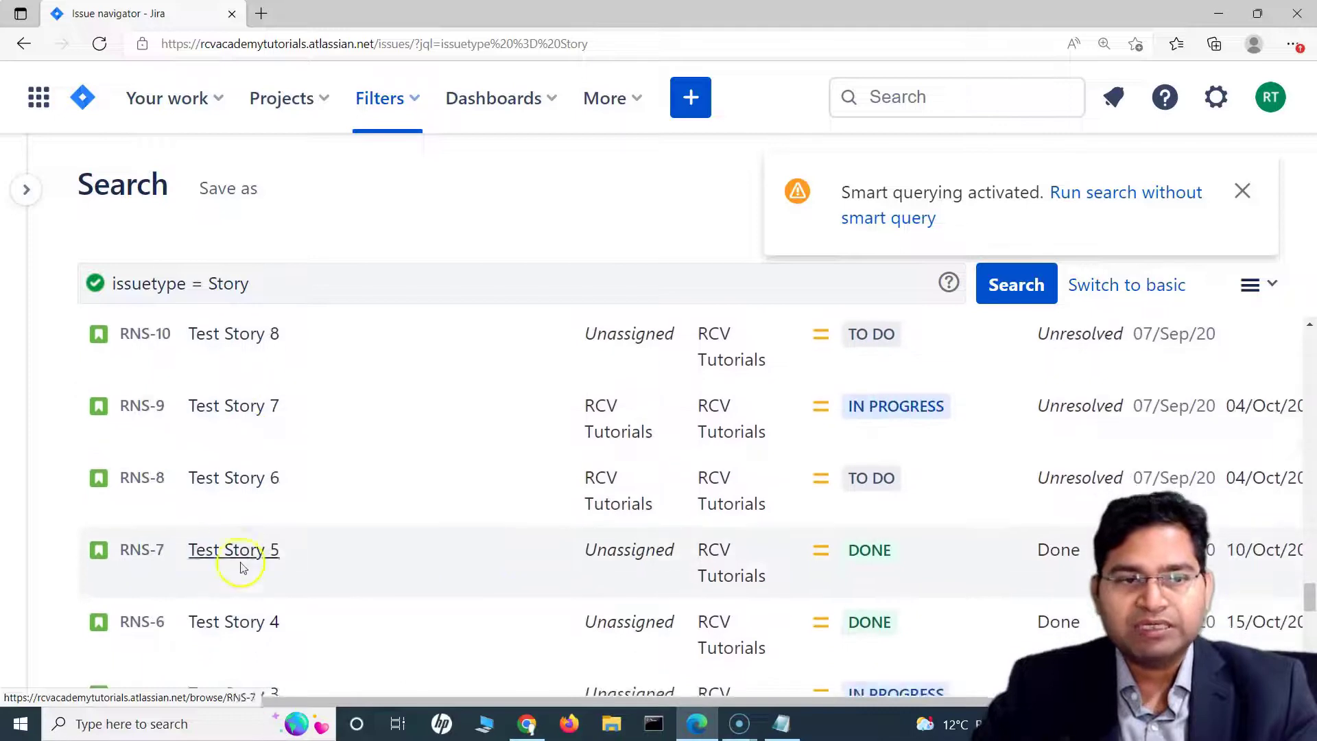
scroll(753, 577, "down", 5)
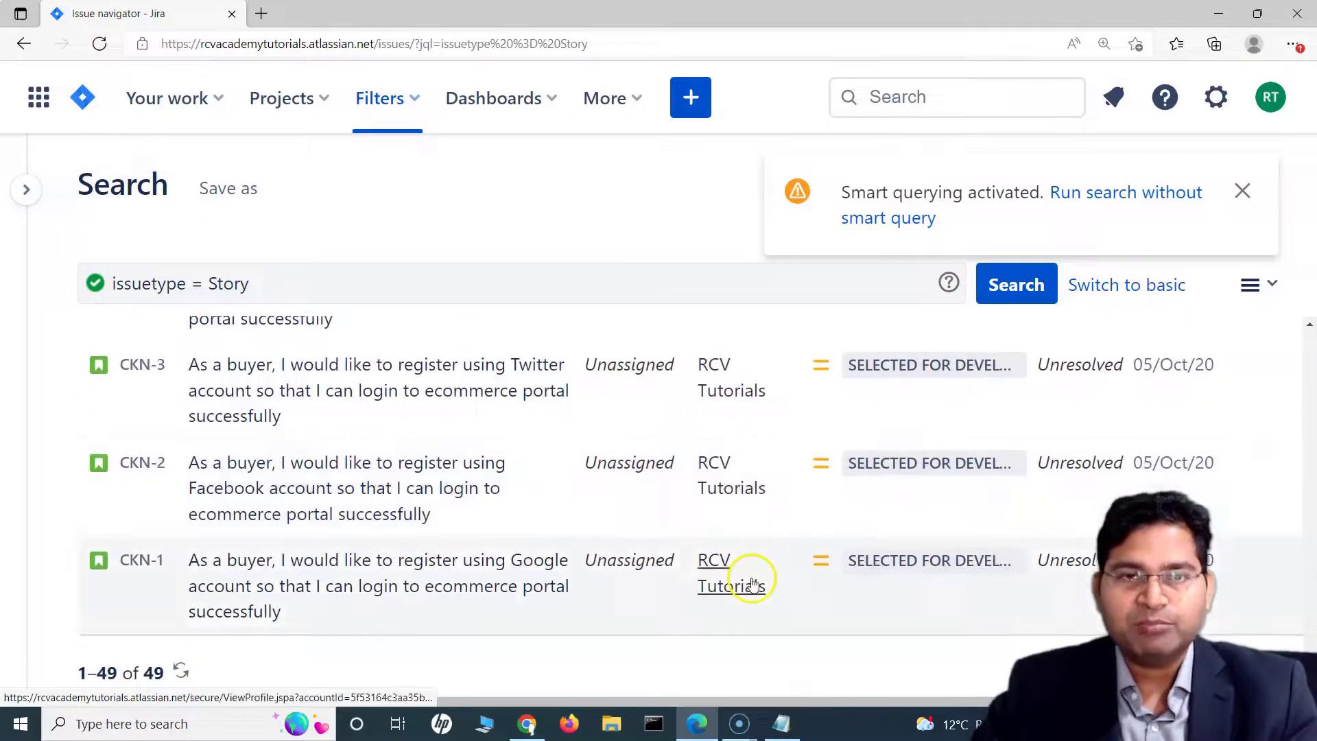
scroll(855, 482, "up", 8)
scroll(855, 482, "up", 15)
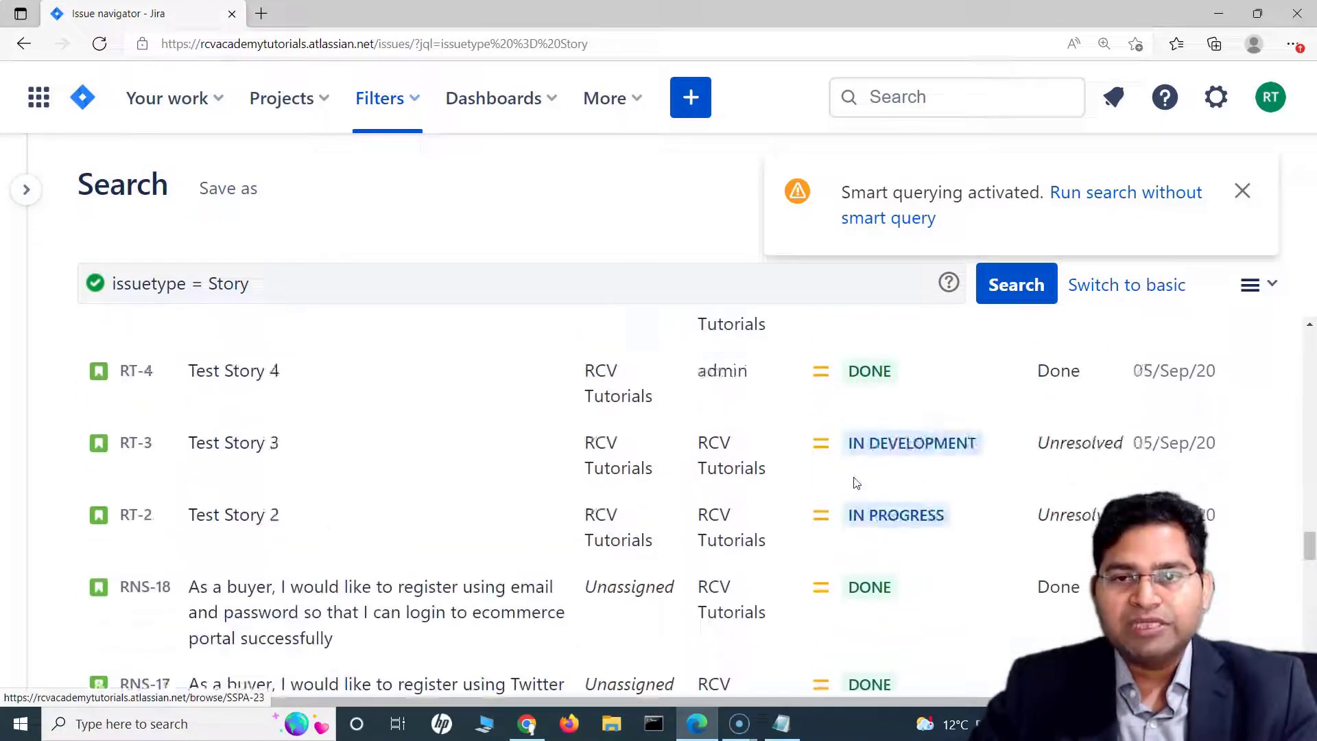
scroll(851, 483, "up", 10)
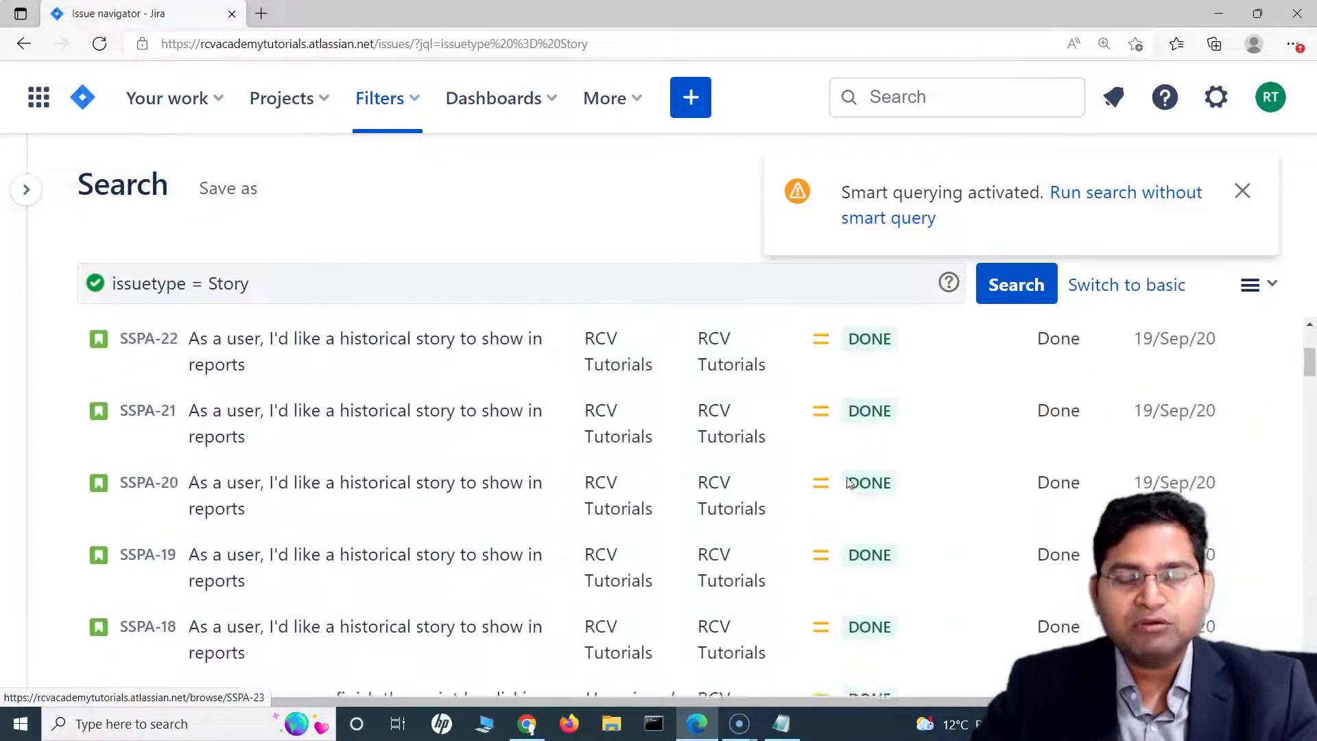
Quick-search 'test' to list the 11 issuetype = Test issues and scroll through them.
left_click(917, 100)
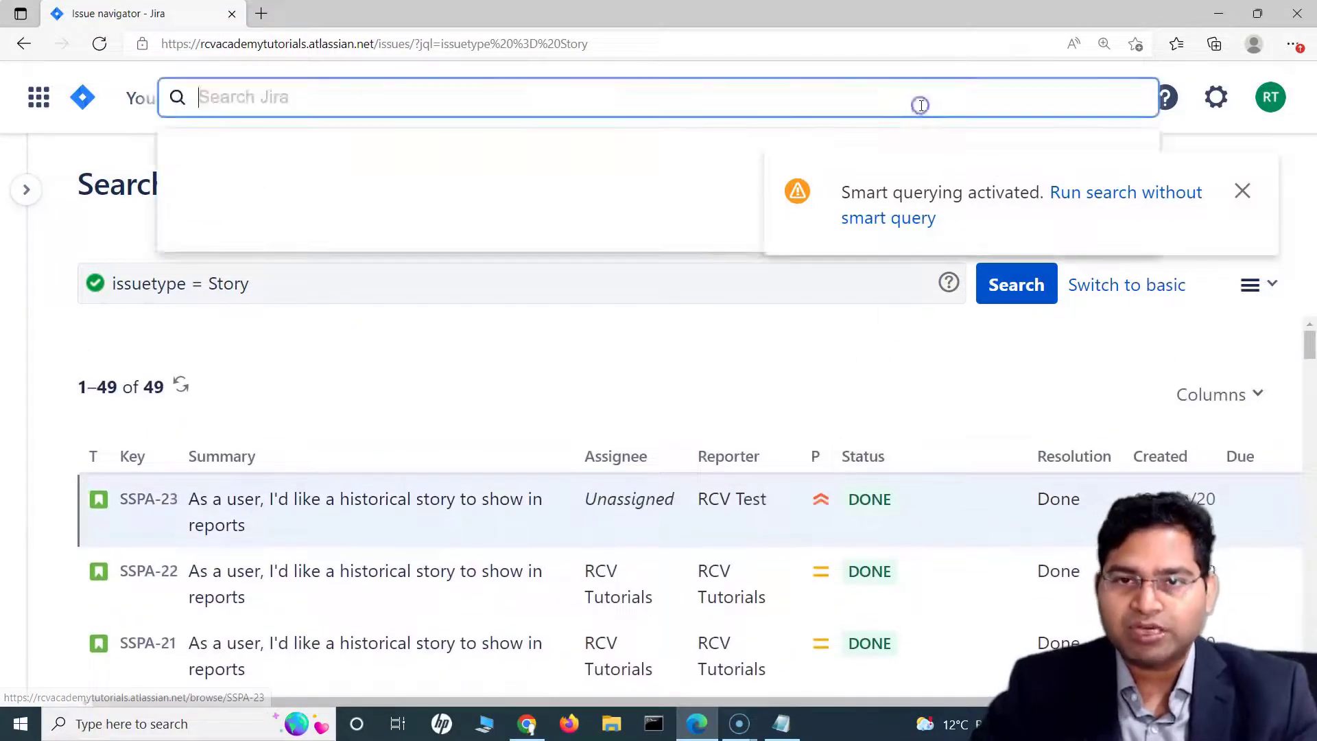
type("test")
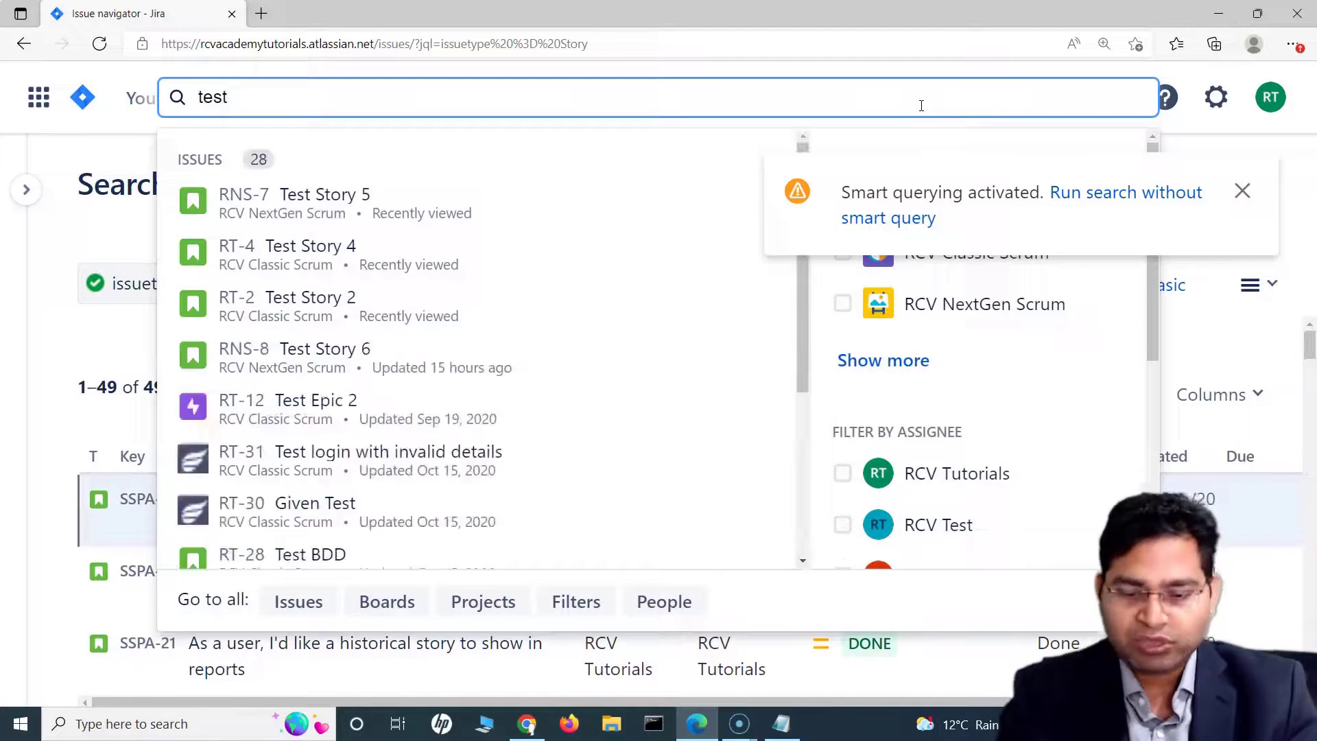
key("Escape")
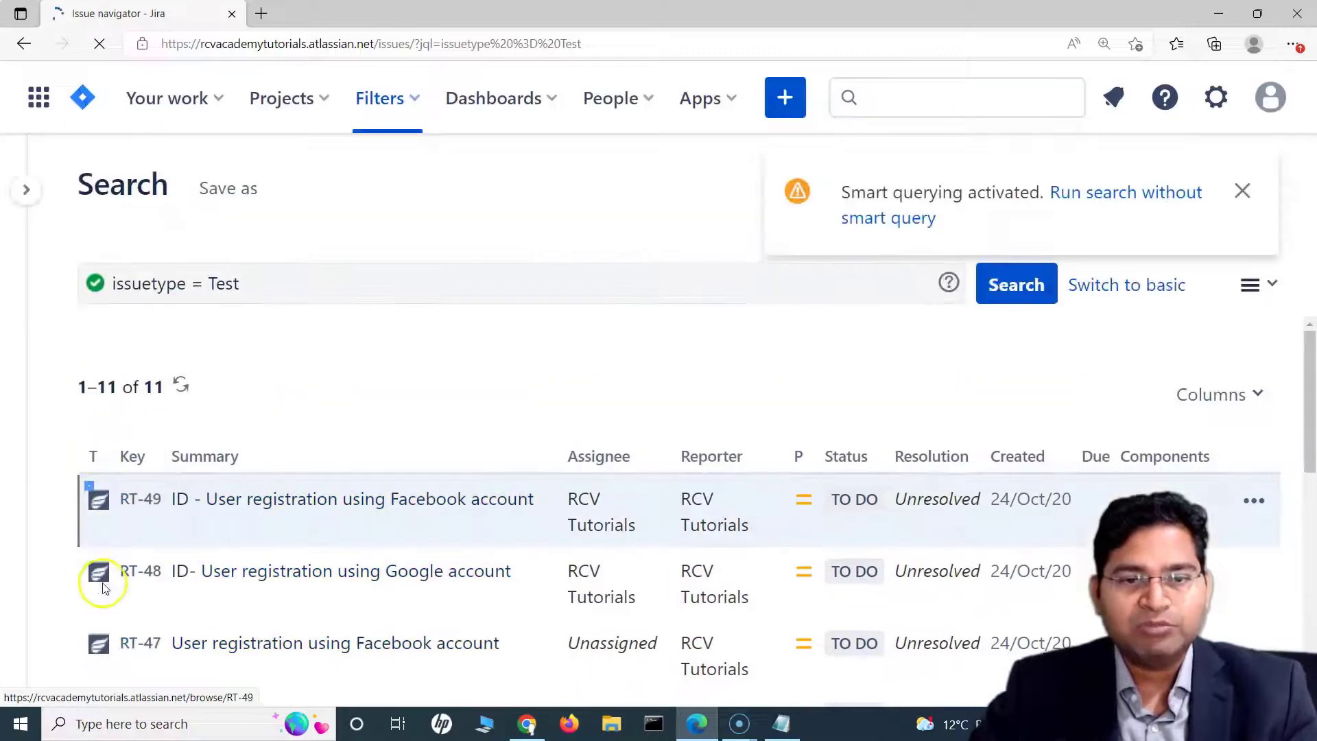
scroll(103, 585, "down", 4)
scroll(104, 586, "down", 4)
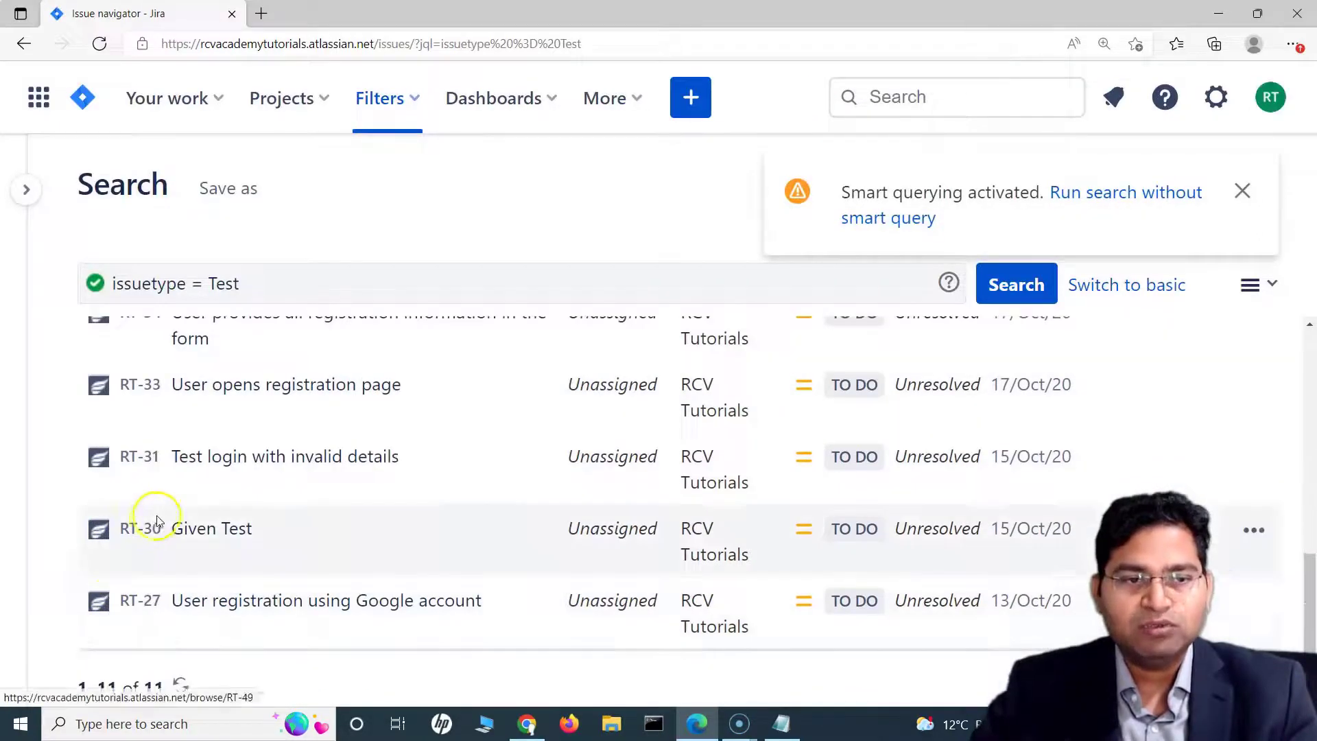
scroll(154, 523, "up", 6)
scroll(158, 522, "up", 2)
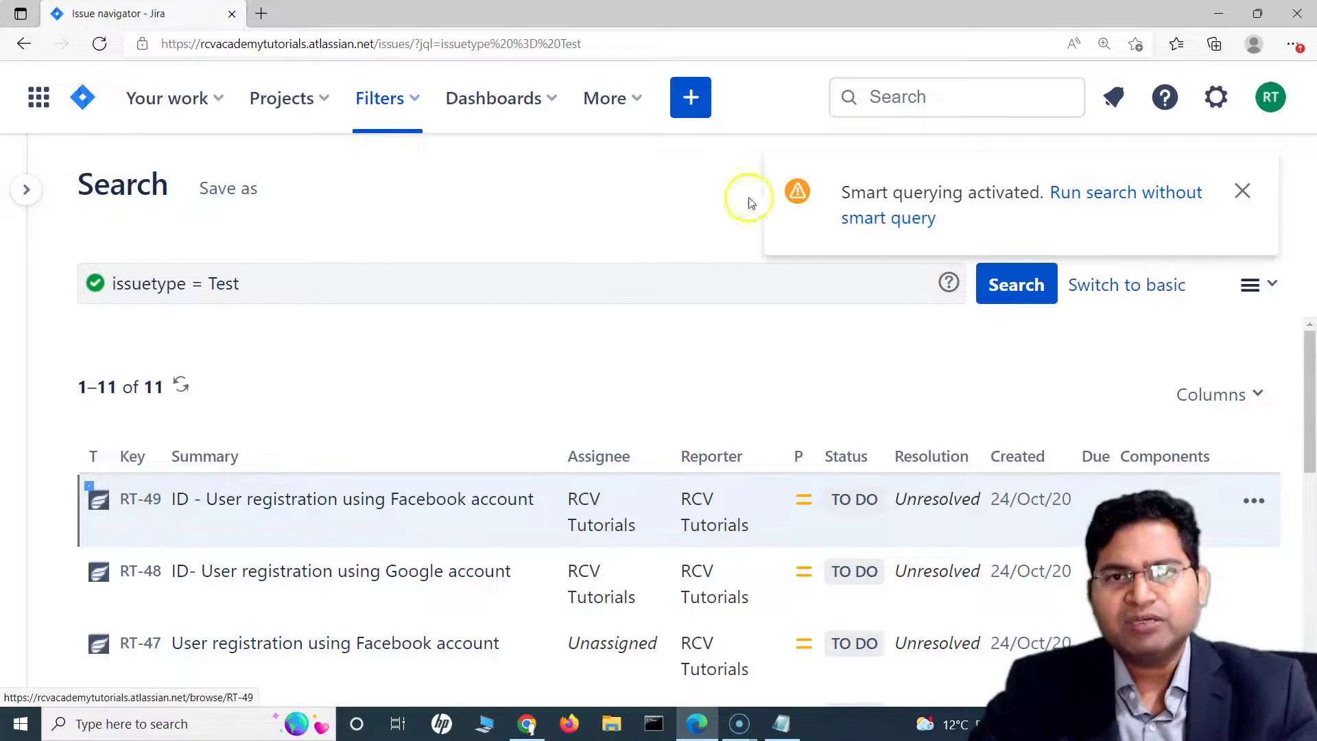
left_click(919, 97)
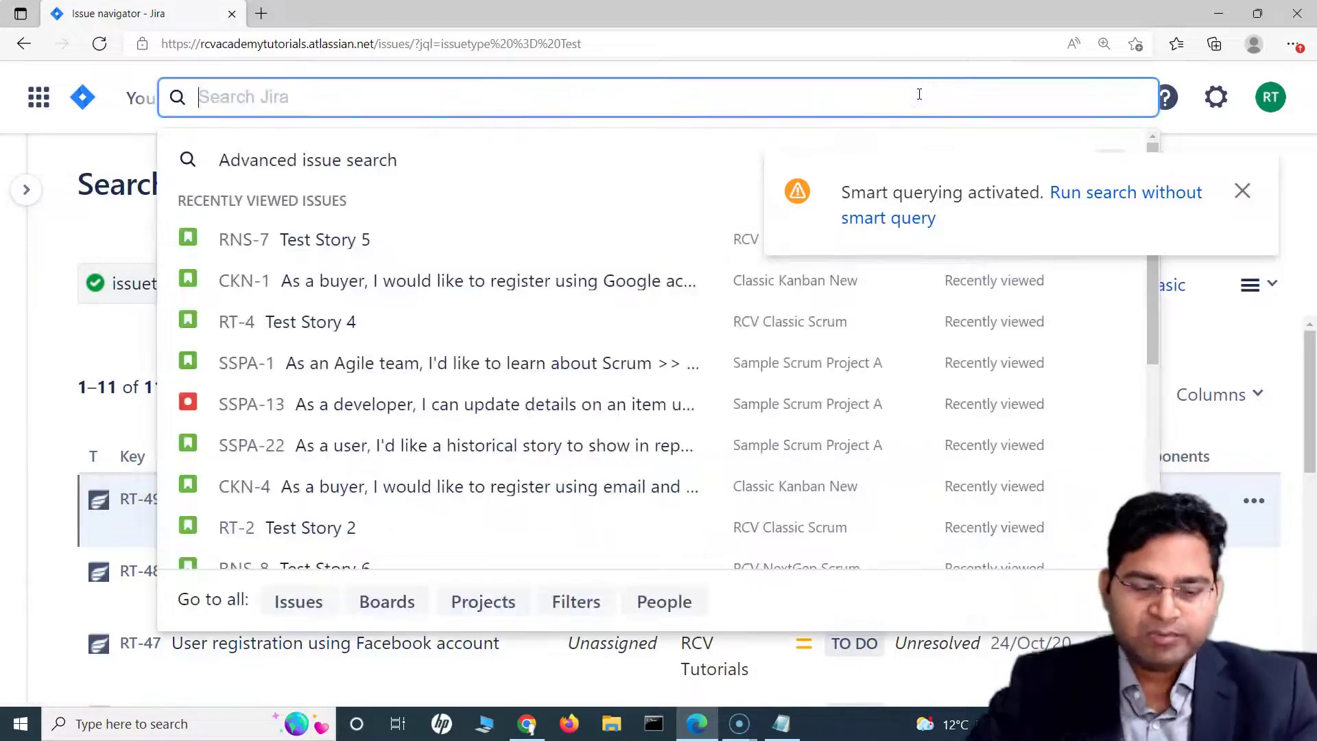
type("rt")
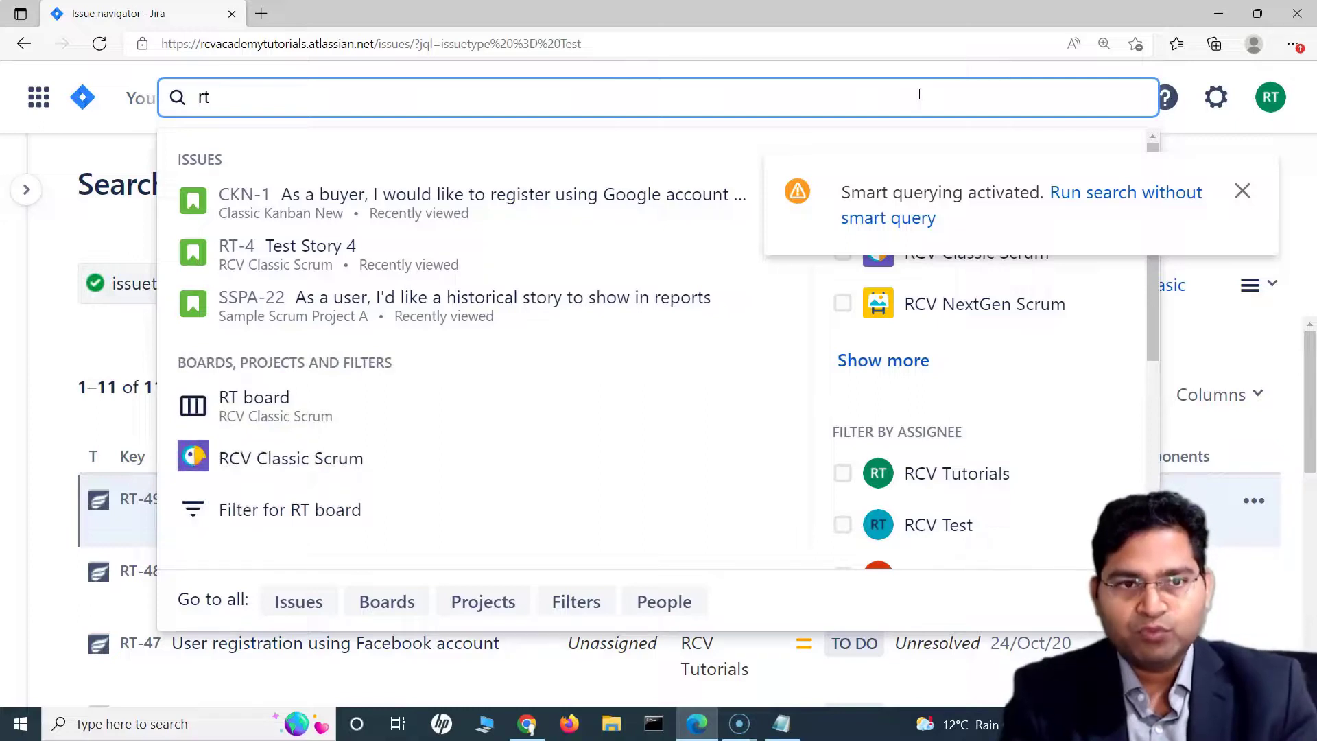
type("s")
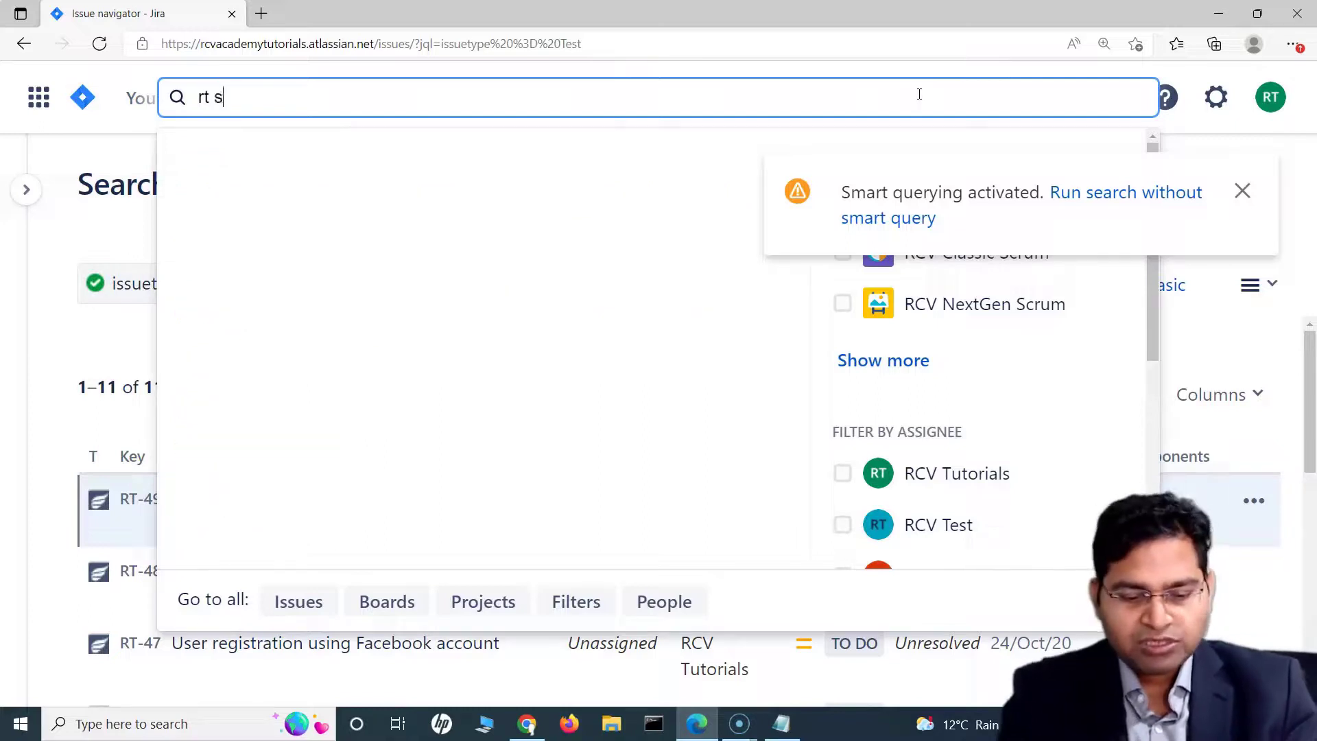
type("tory")
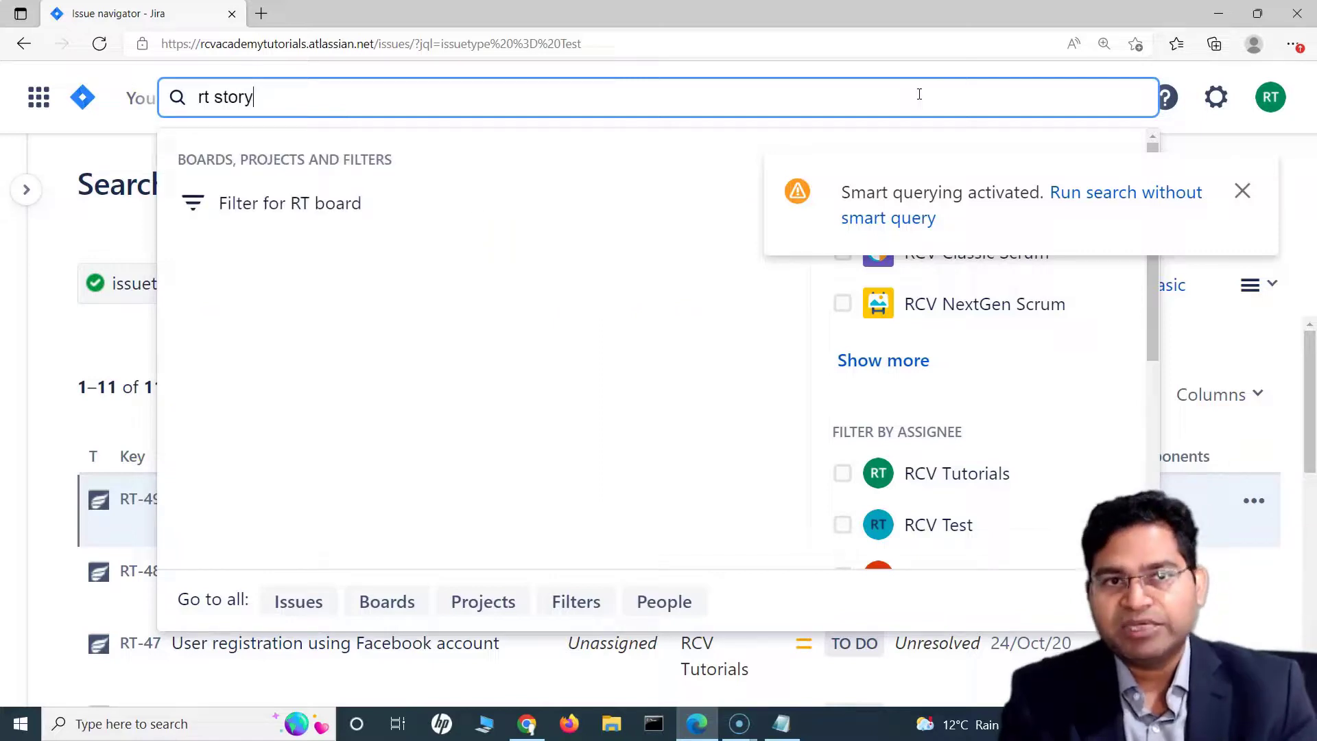
key("Return")
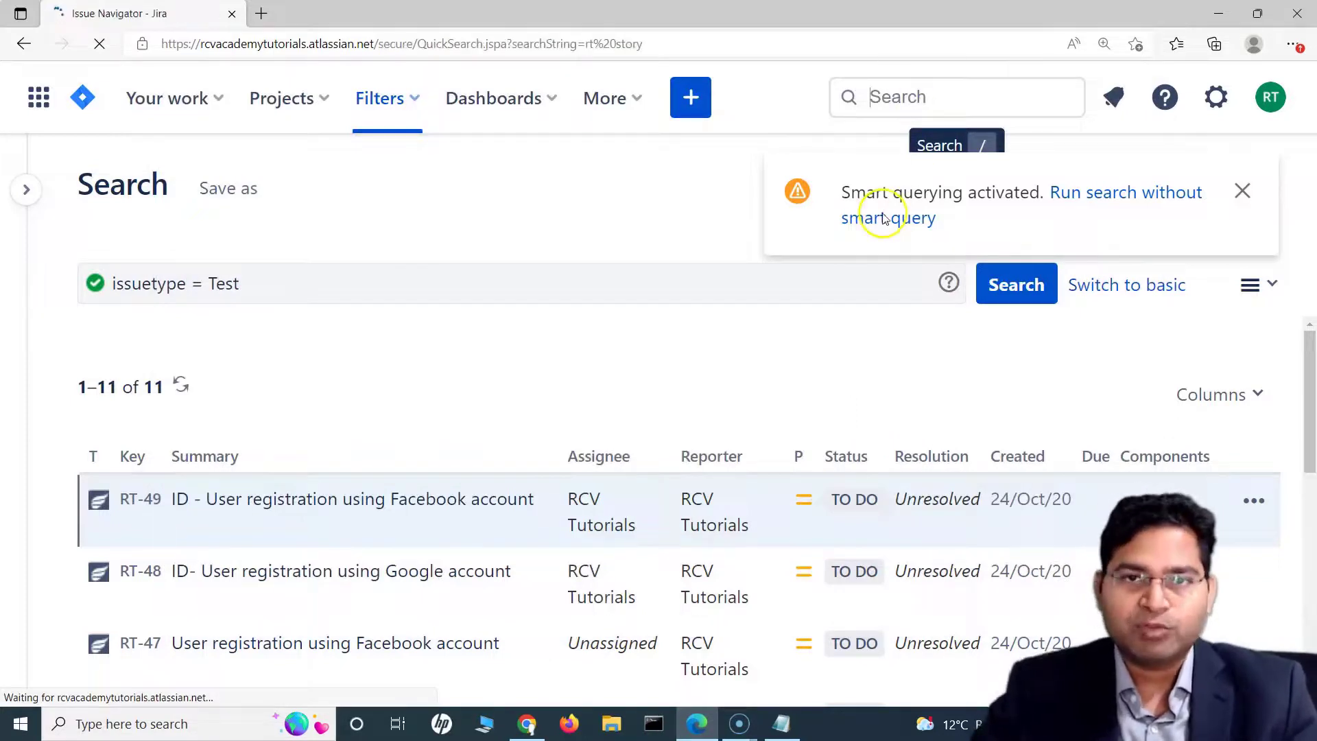
scroll(150, 508, "down", 10)
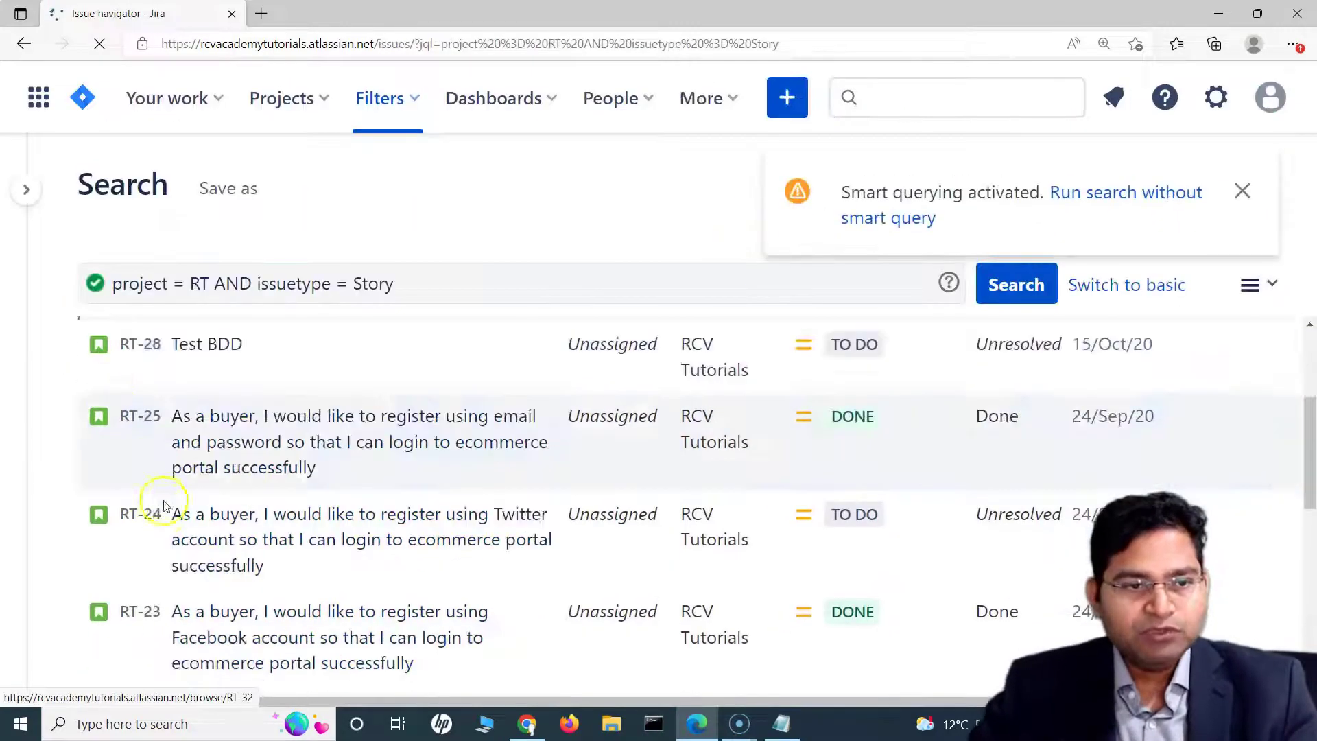
scroll(184, 483, "up", 10)
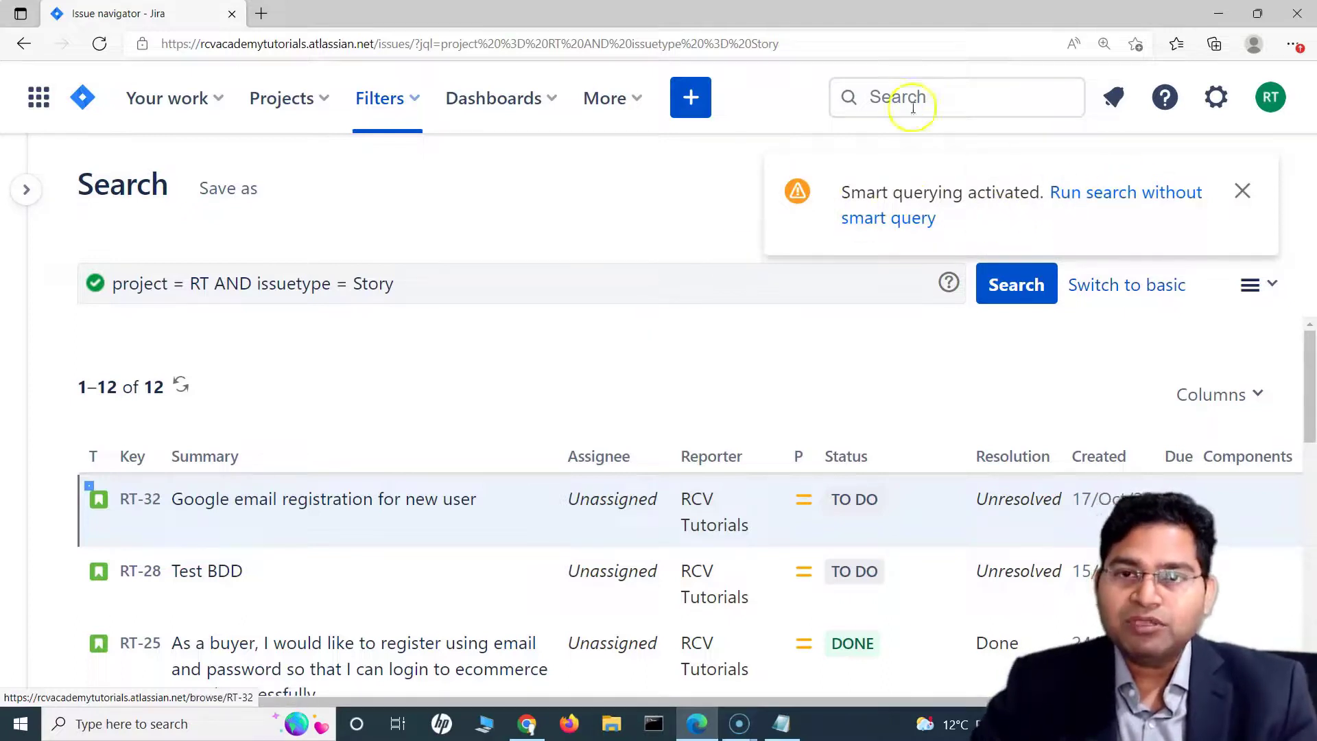
scroll(1015, 403, "down", 2)
scroll(1001, 481, "up", 2)
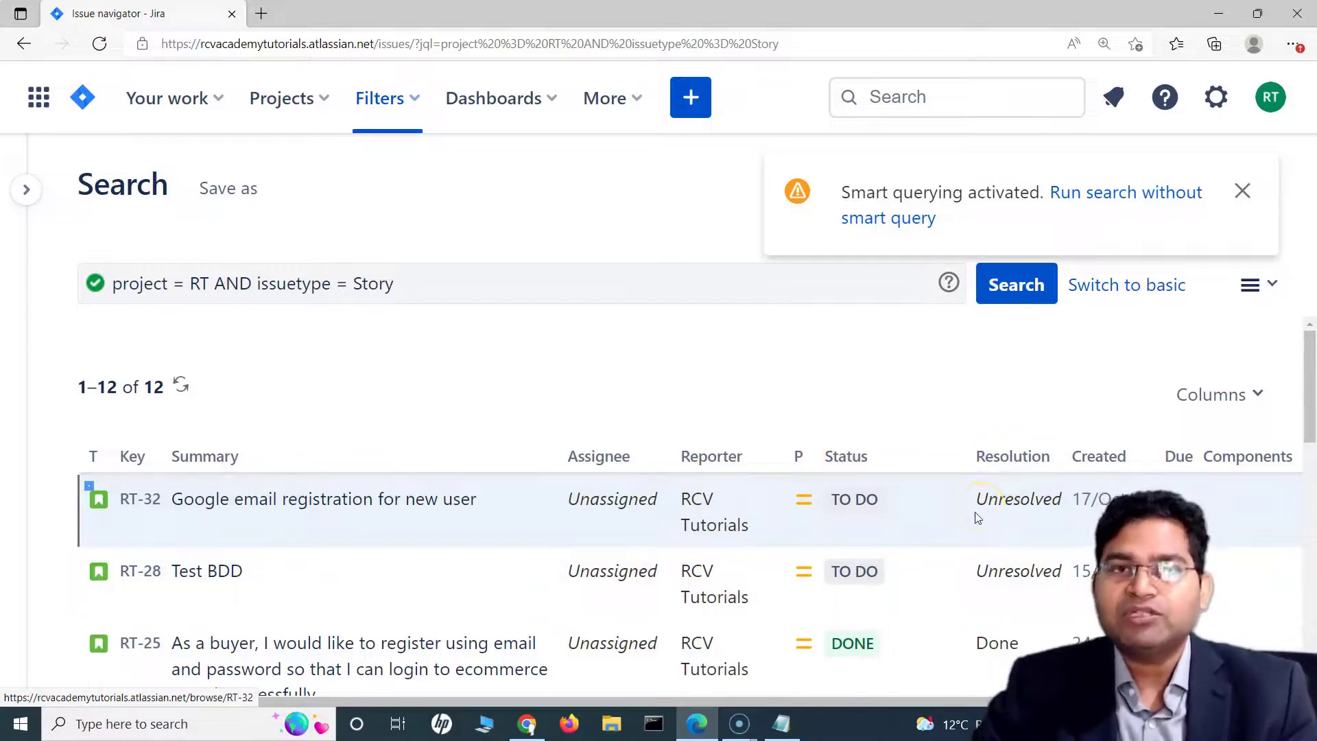
Quick-search 'unresolved' and scroll through the 64 resolution = Unresolved results.
left_click(927, 103)
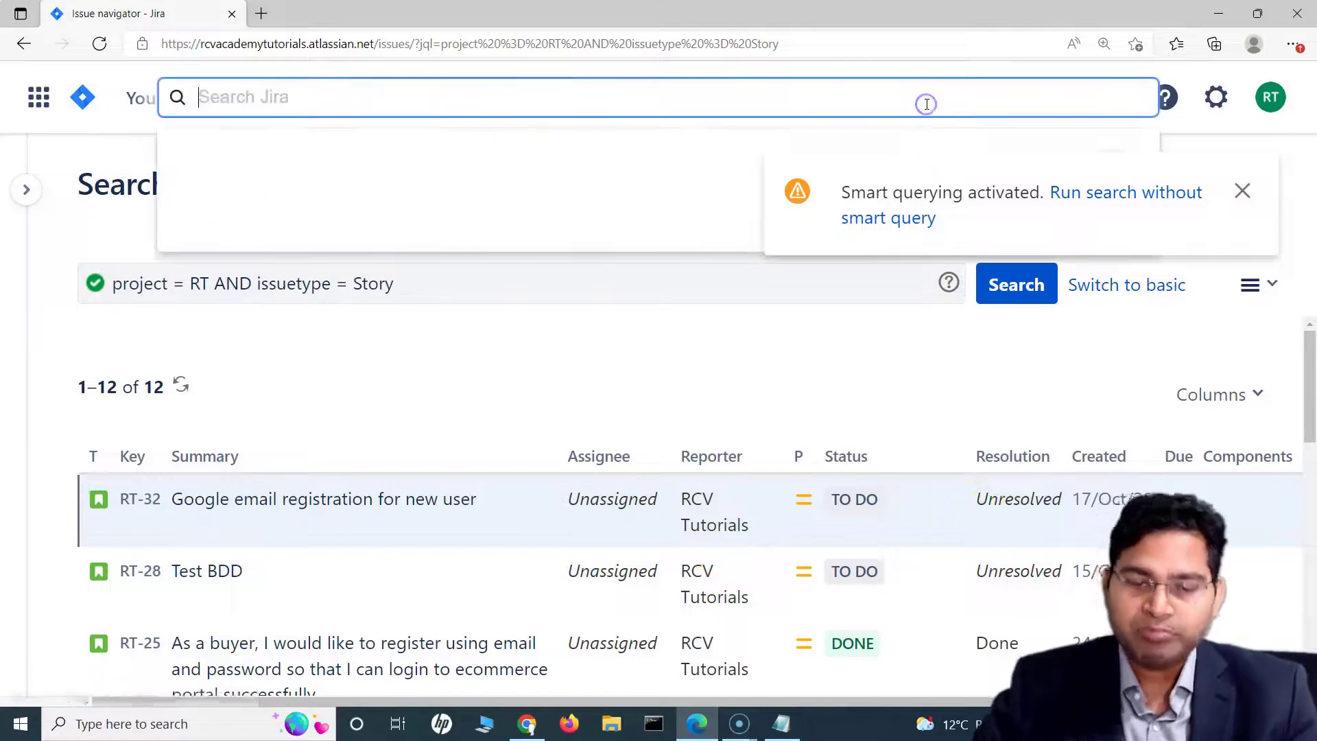
type("unresolved")
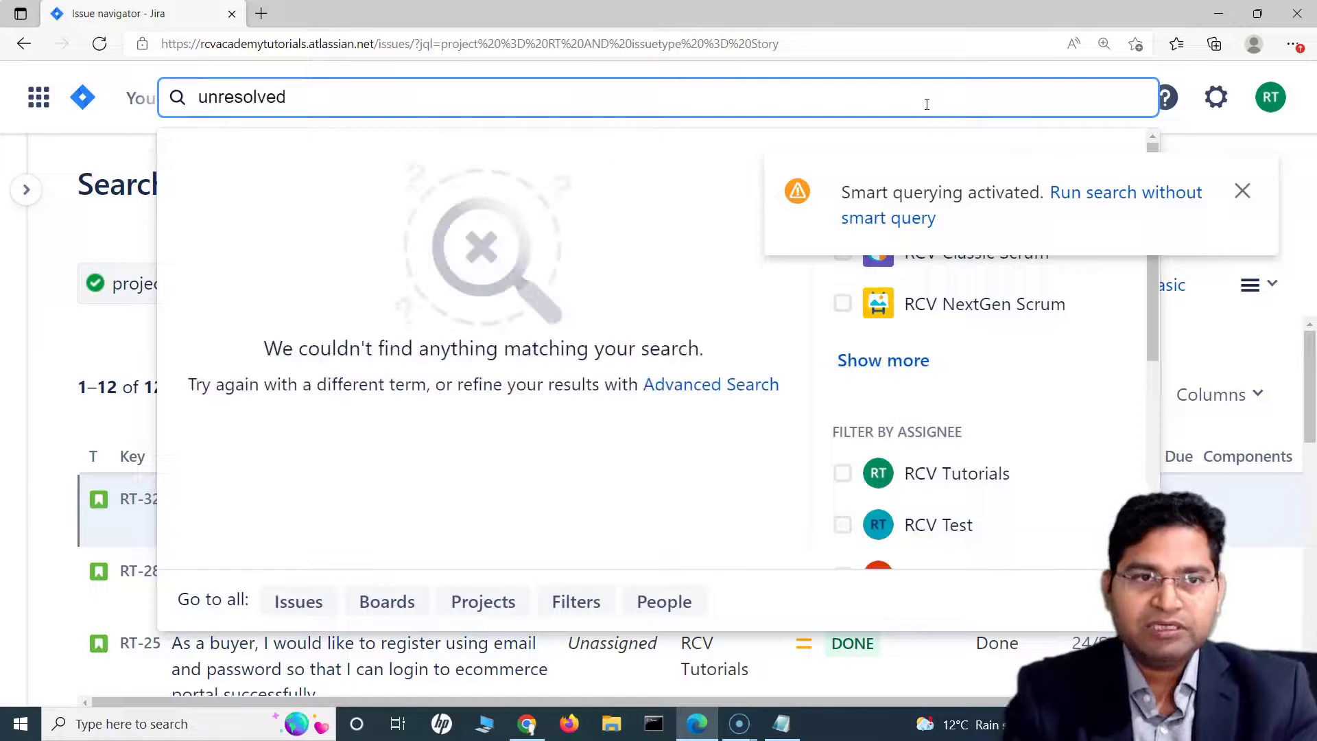
key("Return")
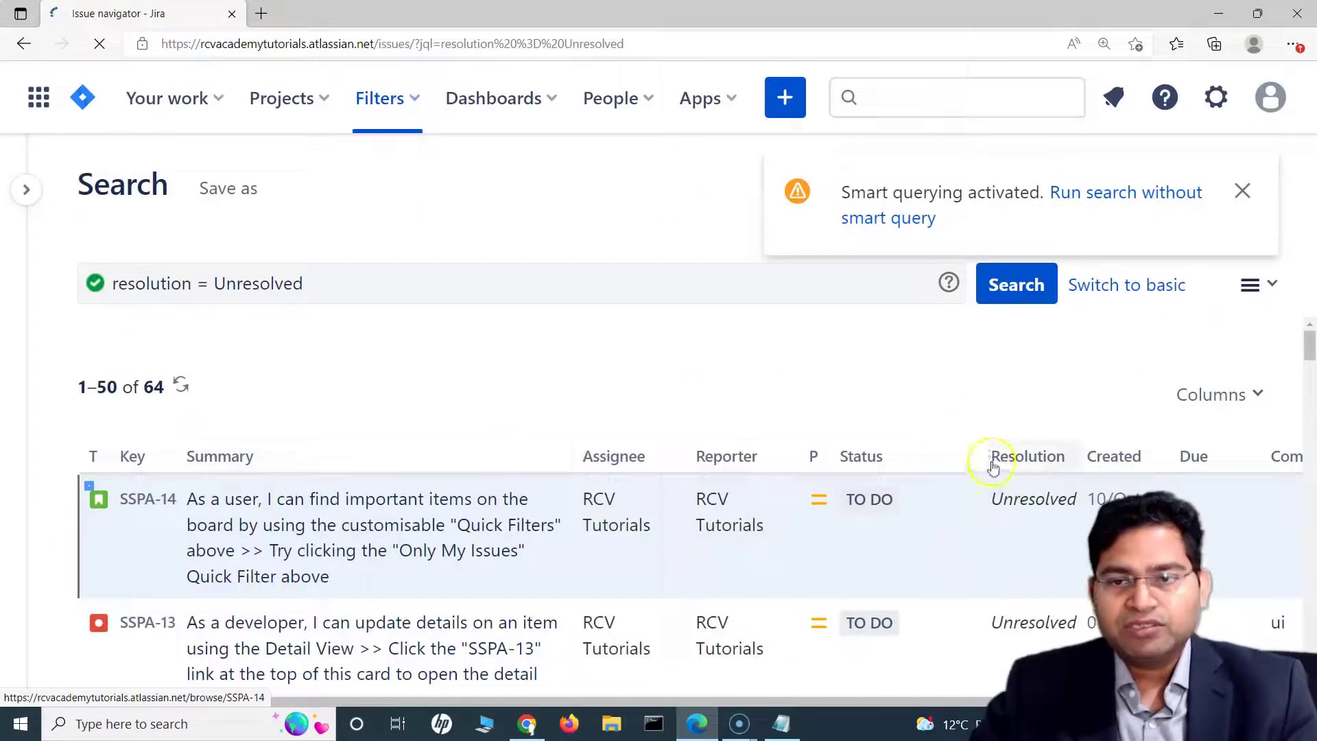
scroll(1019, 470, "down", 10)
scroll(1007, 557, "down", 20)
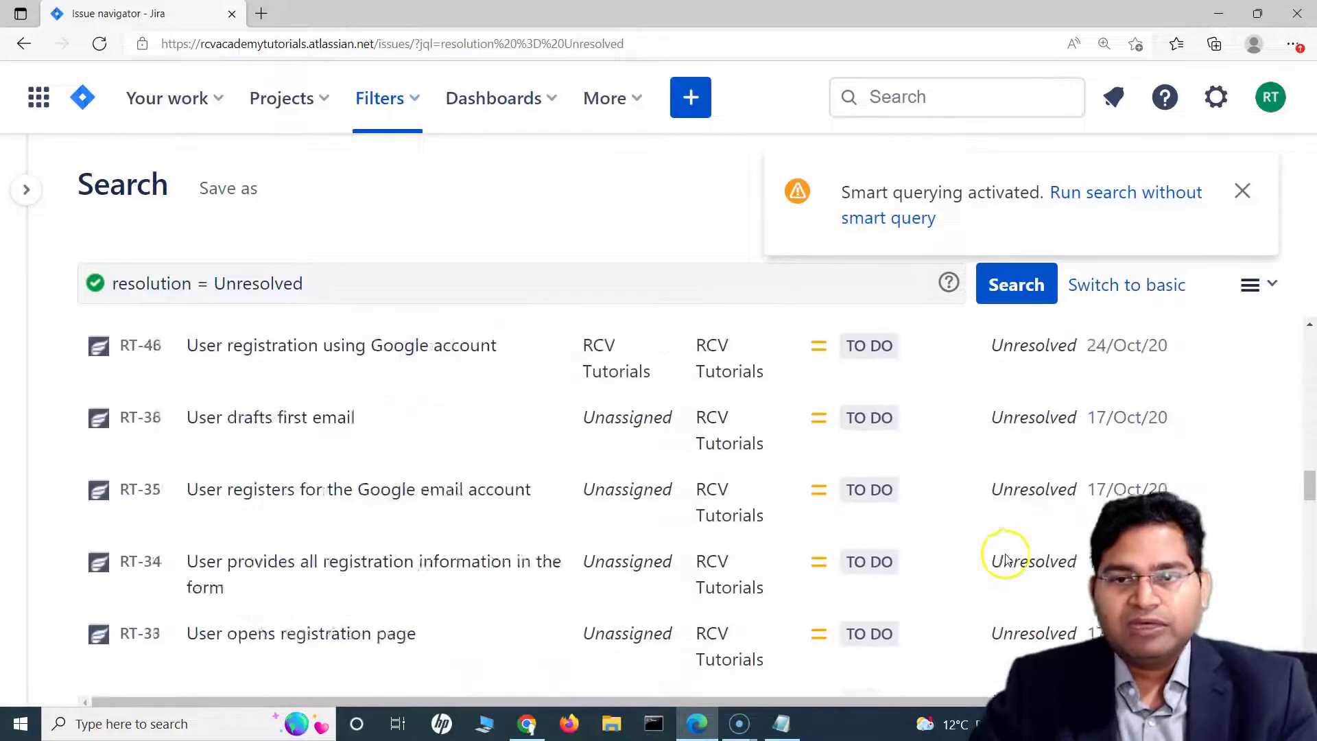
scroll(329, 538, "down", 8)
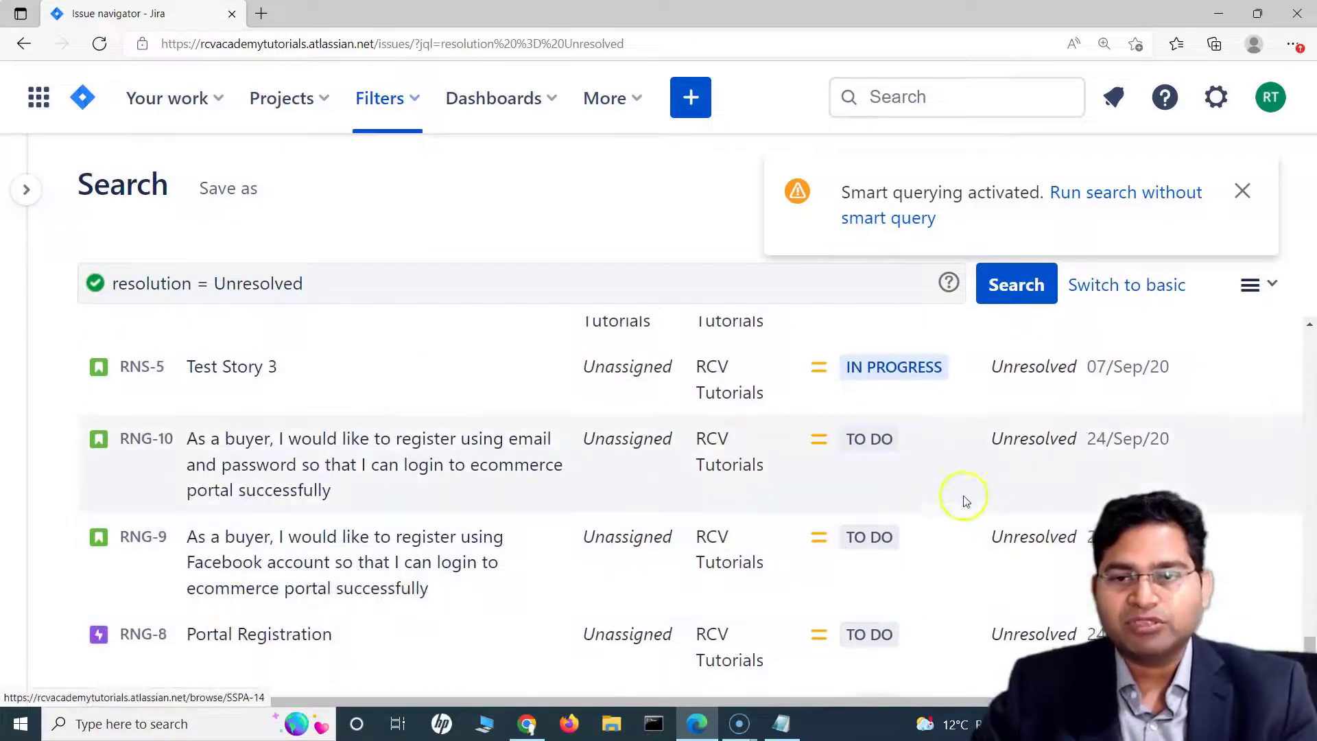
scroll(620, 570, "down", 3)
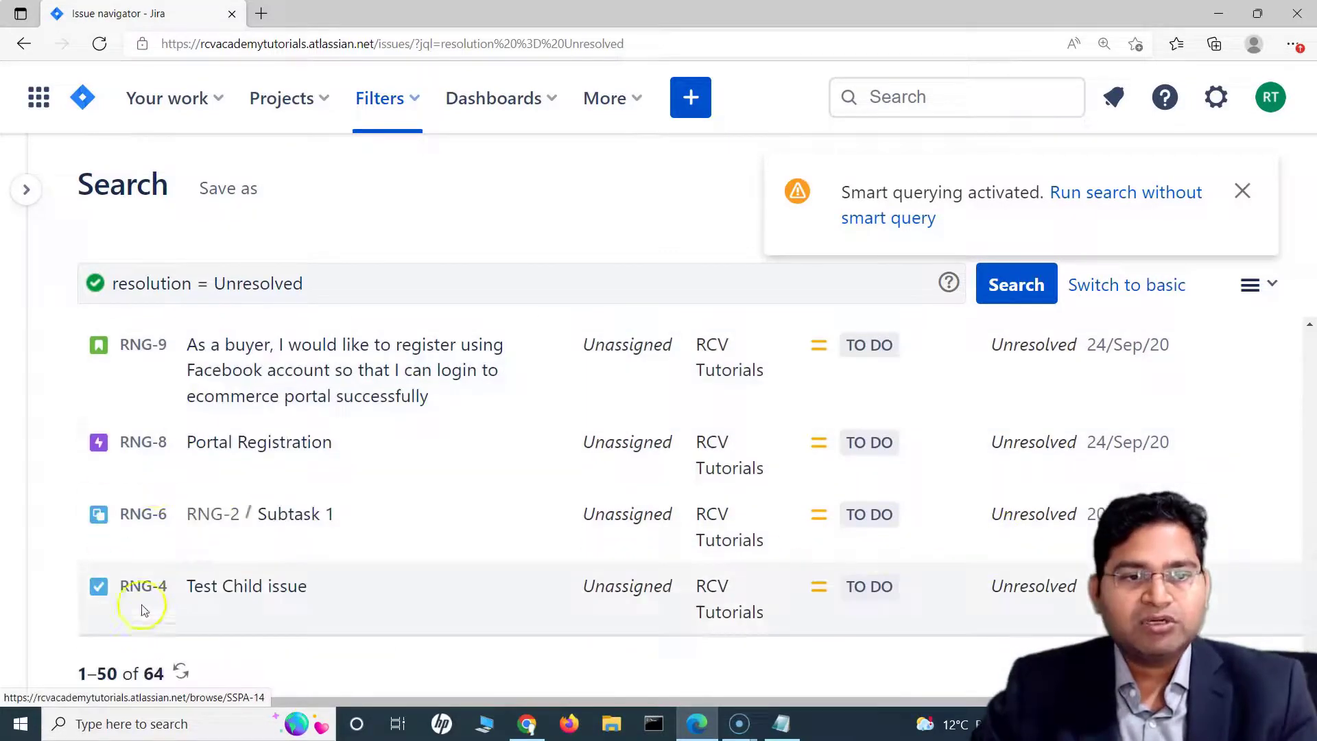
scroll(735, 471, "up", 5)
scroll(759, 473, "up", 10)
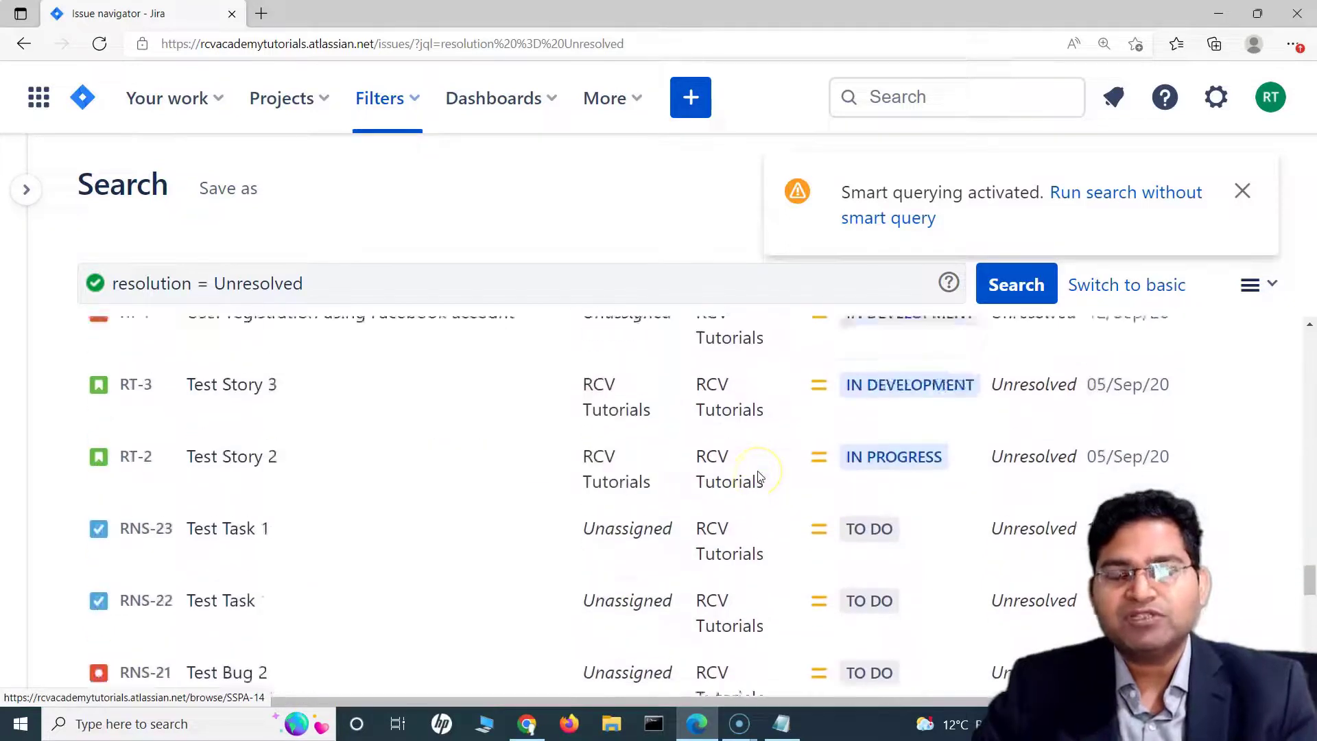
scroll(761, 487, "up", 15)
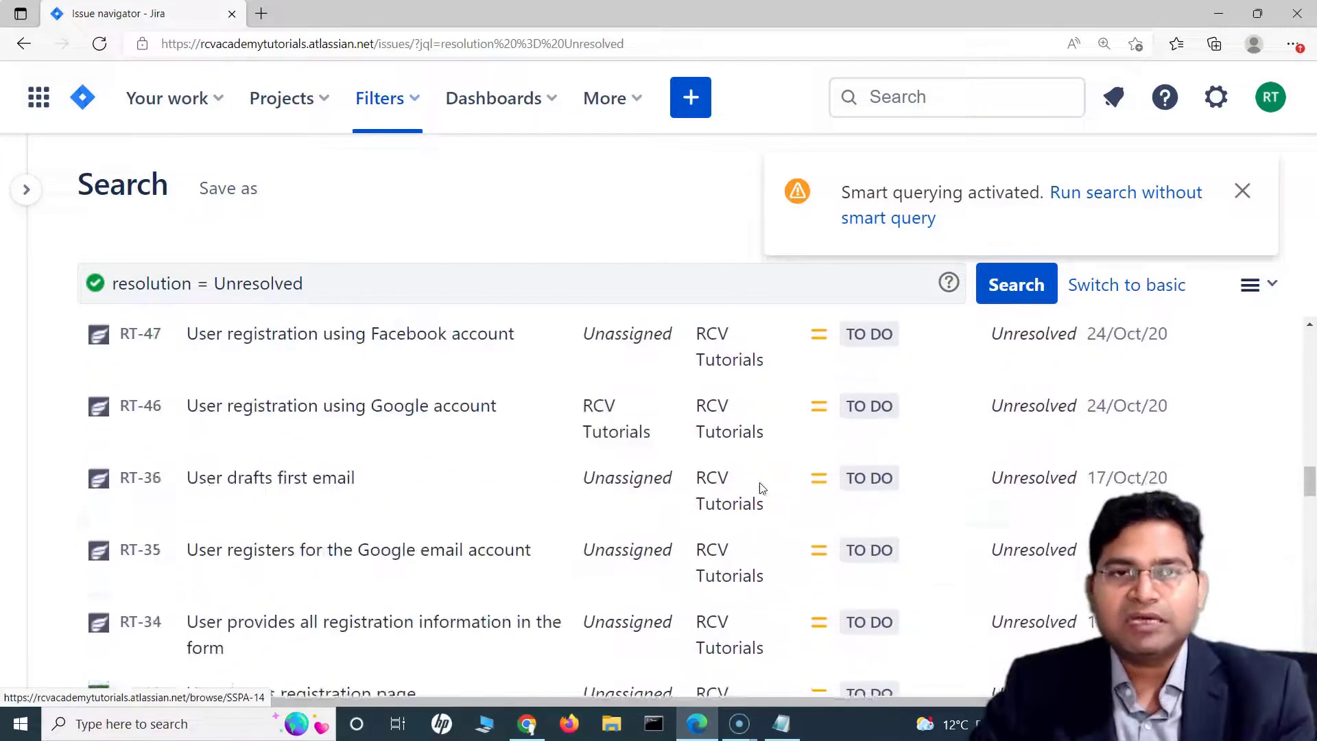
scroll(760, 489, "up", 6)
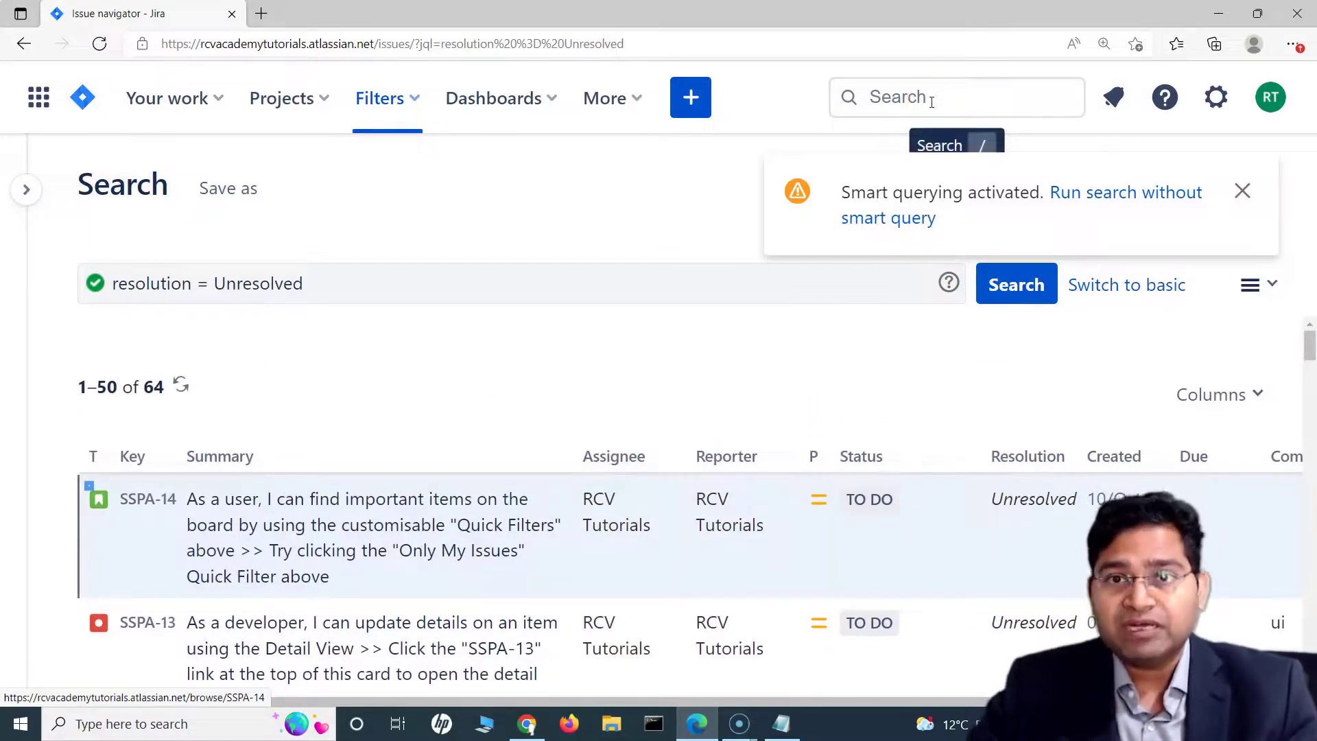
Quick-search 'epic unresolved' and review the 7 unresolved epics returned.
left_click(931, 102)
type("epi")
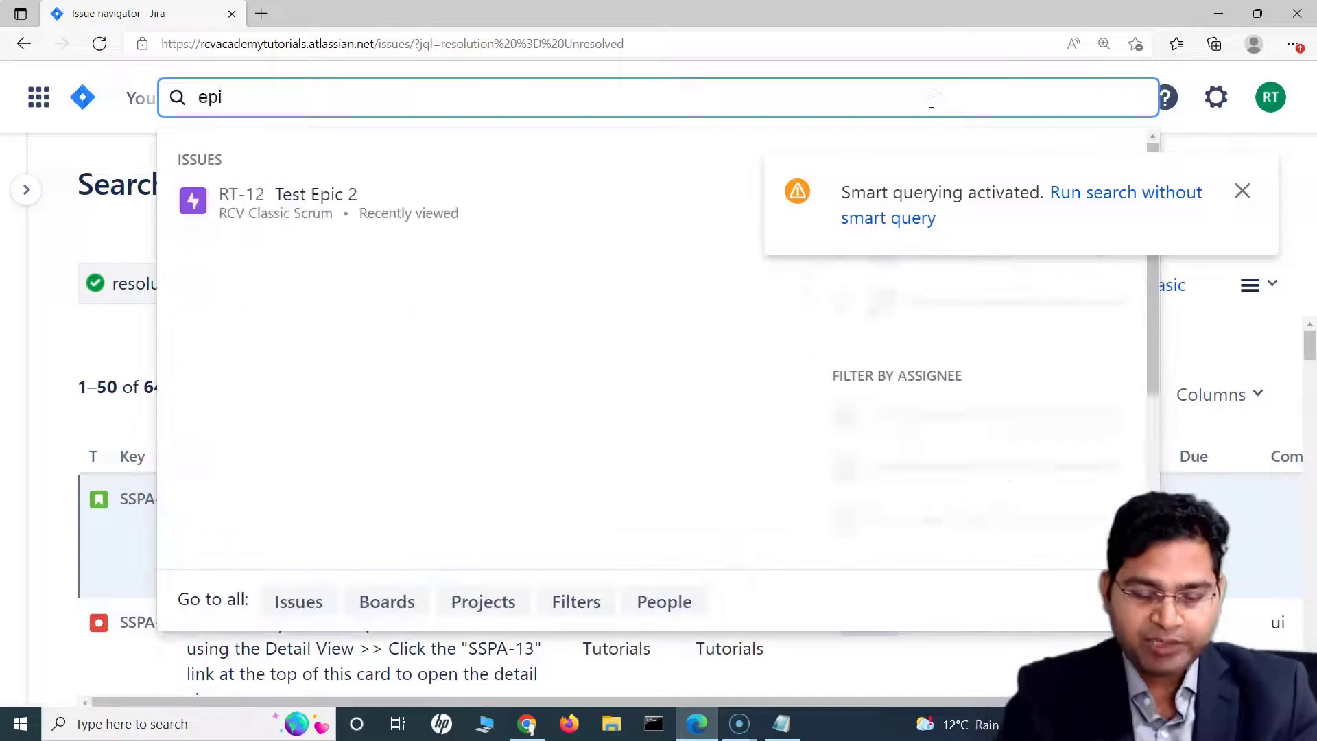
type("c unre")
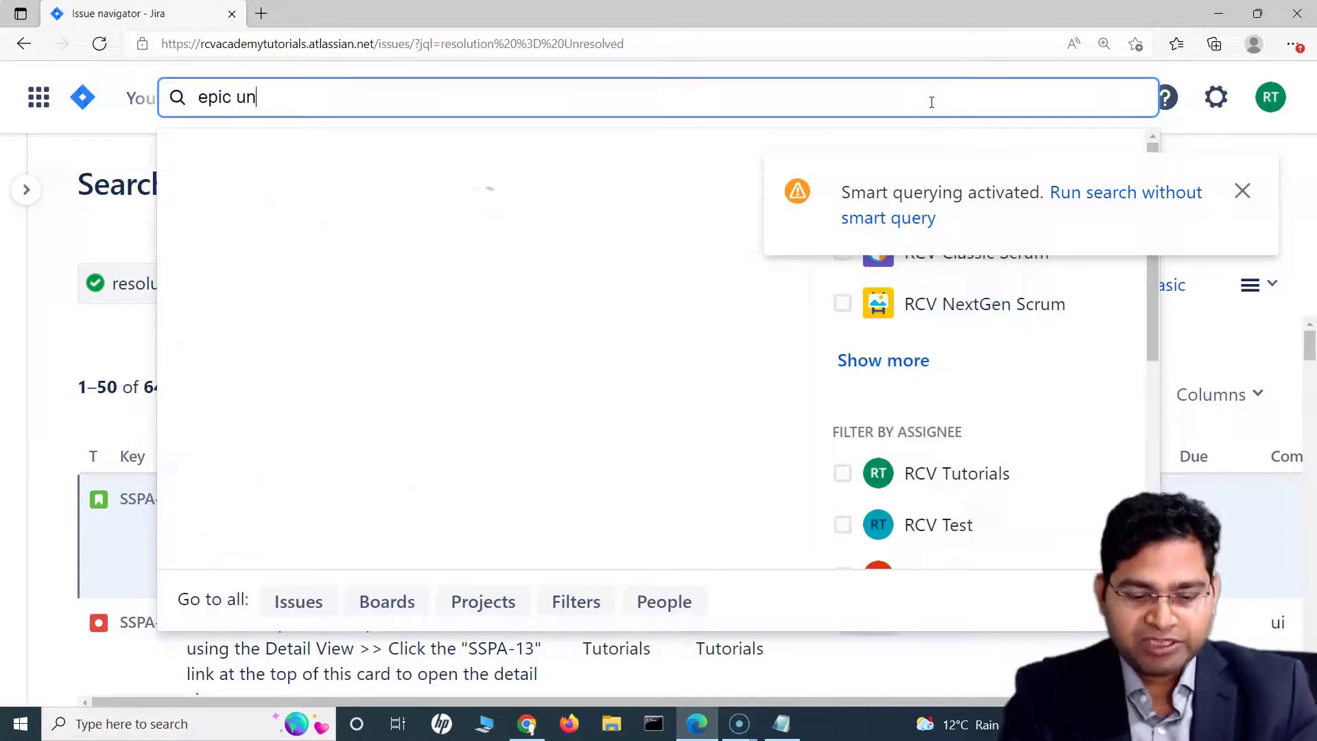
type("solved")
key("Return")
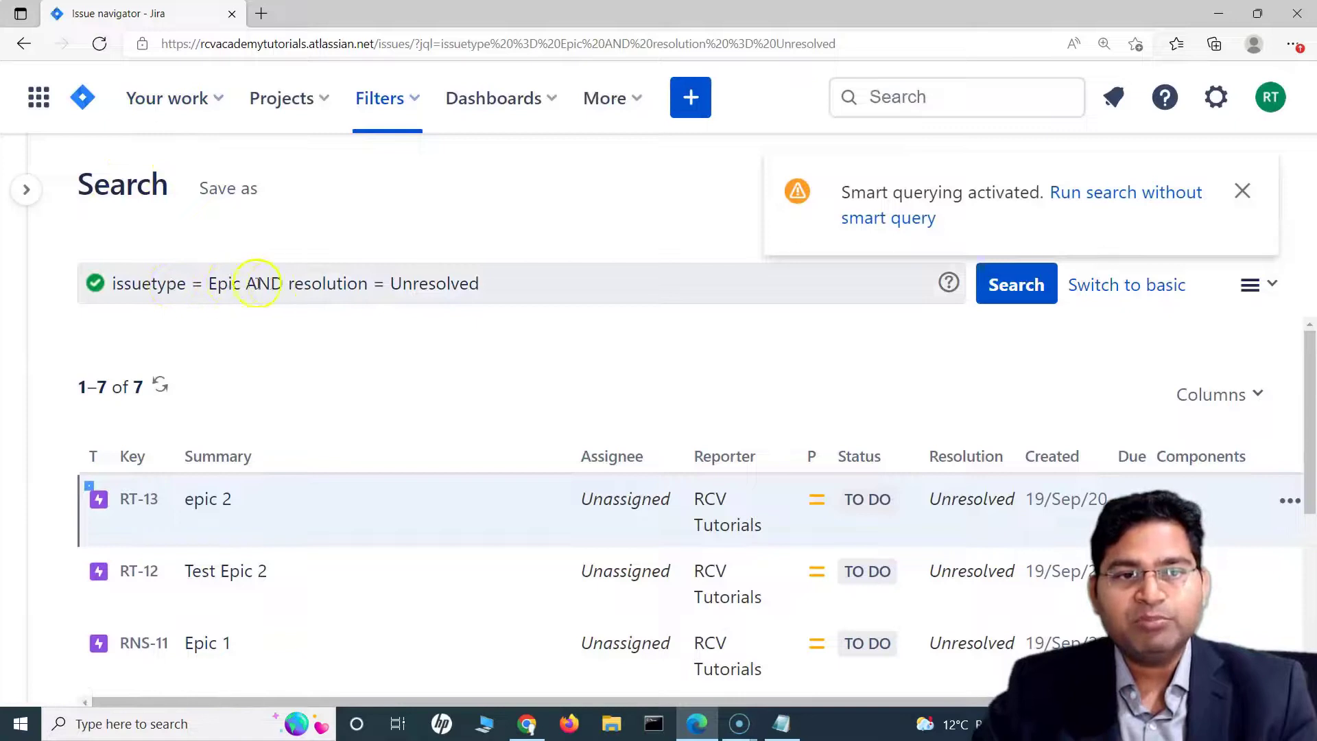
scroll(994, 480, "down", 5)
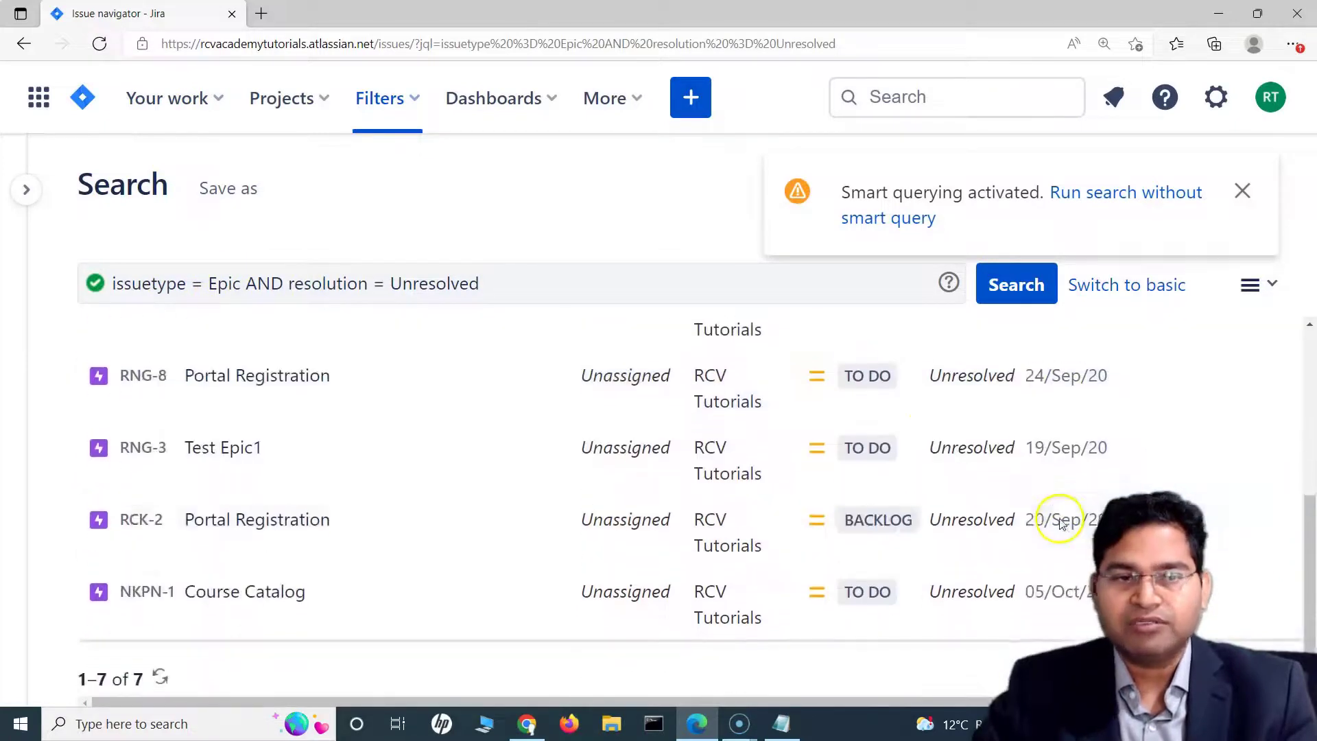
scroll(206, 618, "up", 5)
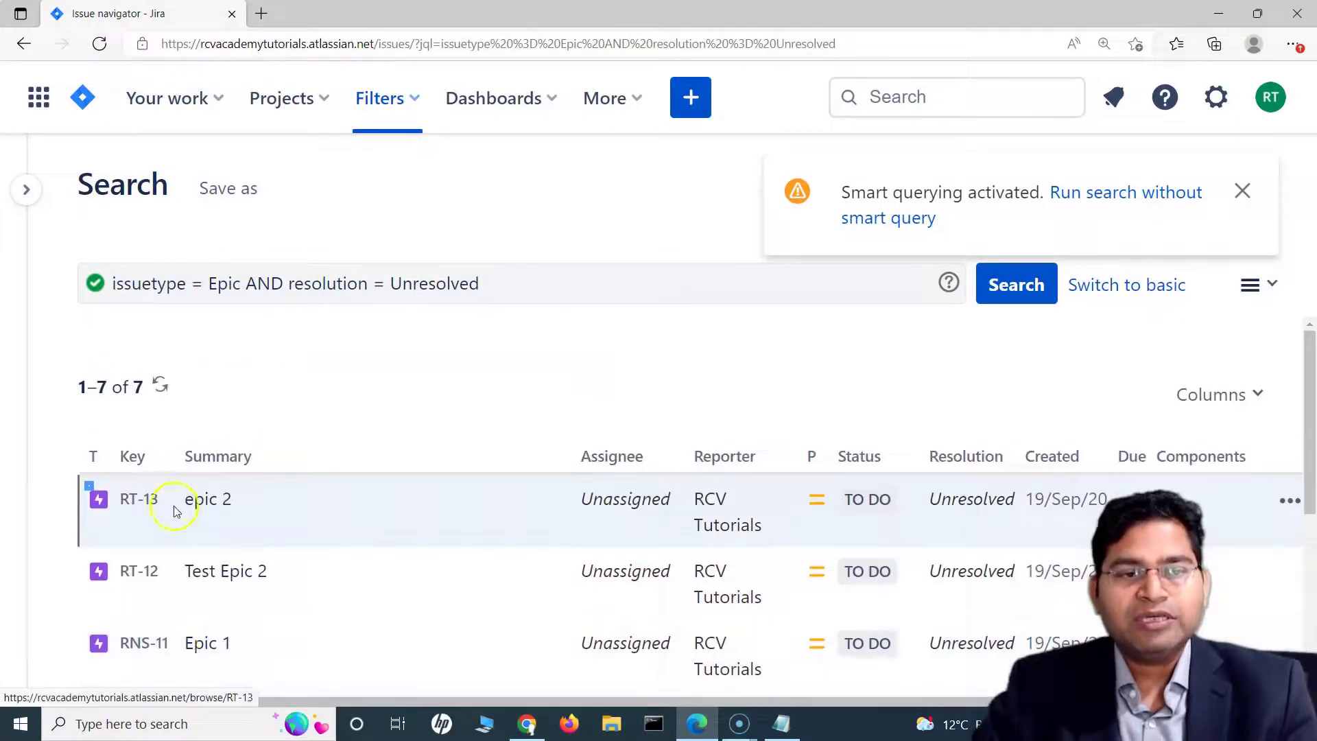
scroll(832, 531, "down", 5)
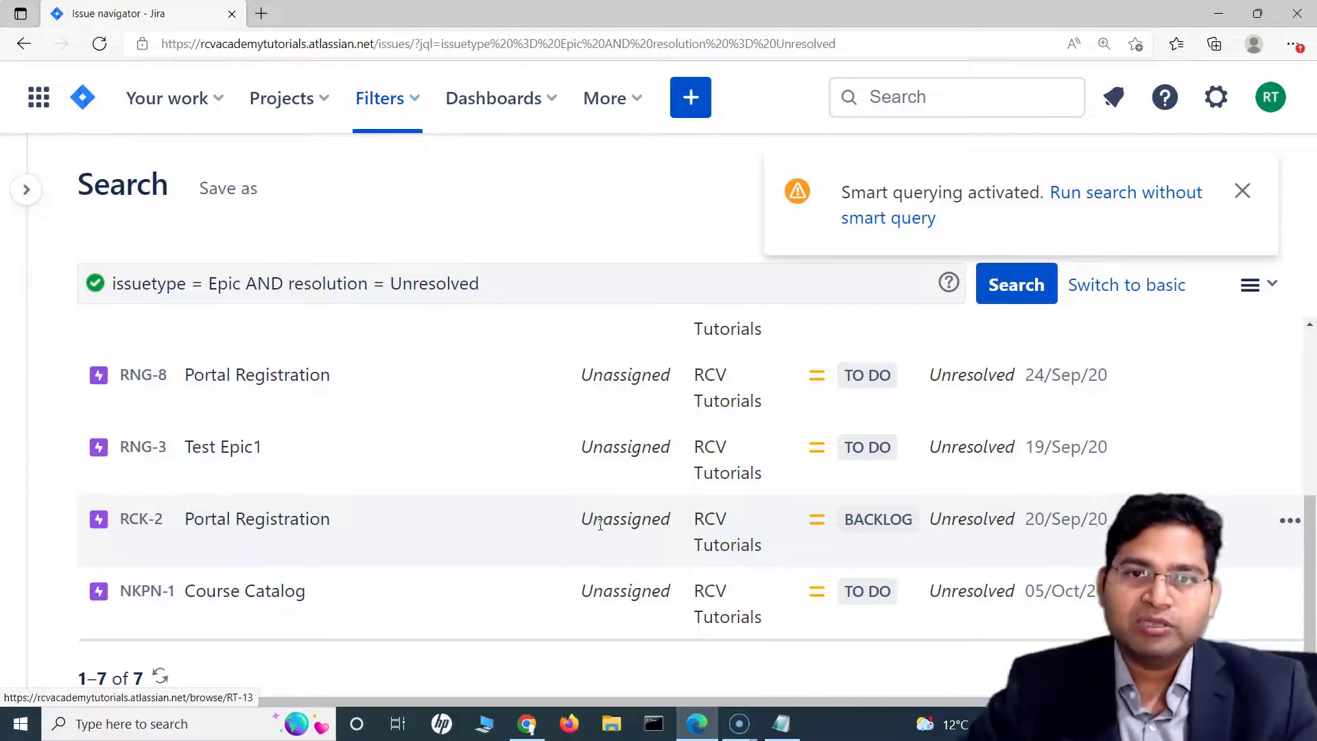
Quick-search 'rt epic unresolved' for project = RT AND issuetype = Epic AND resolution = Unresolved.
left_click(942, 97)
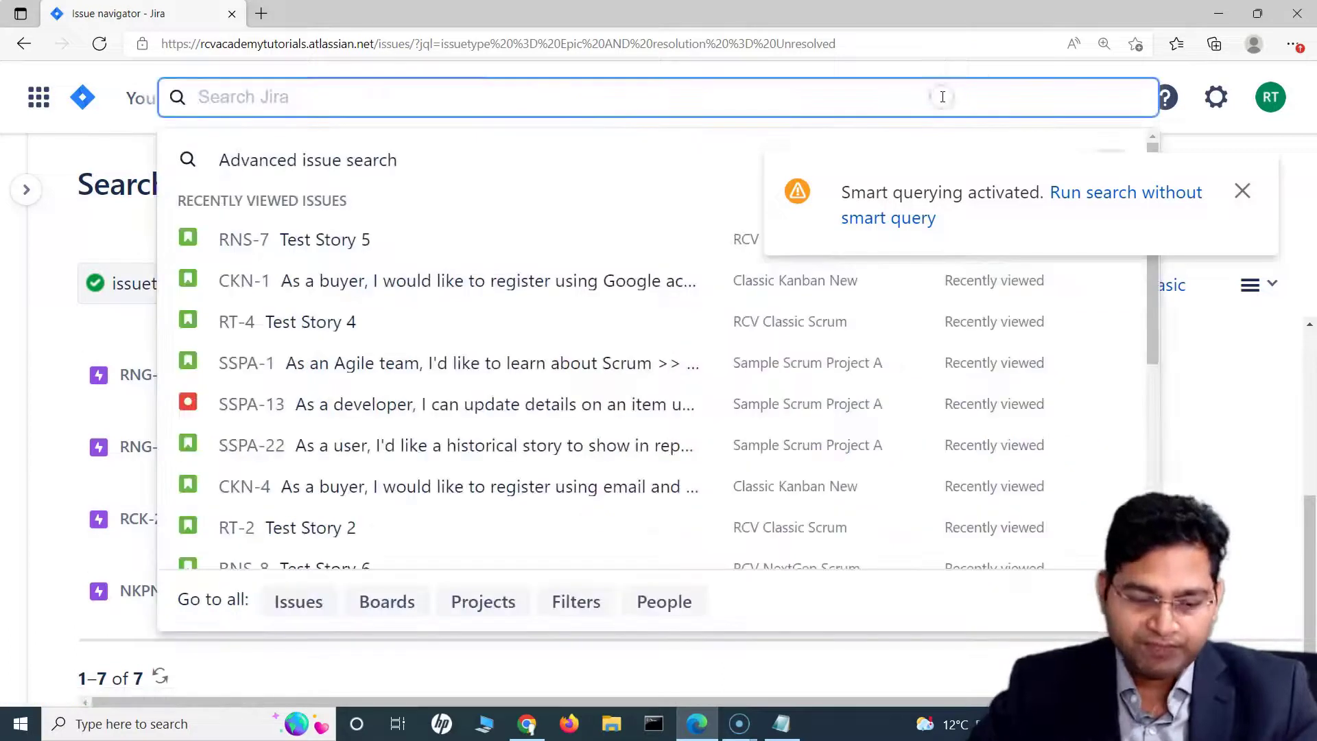
type("rt ep")
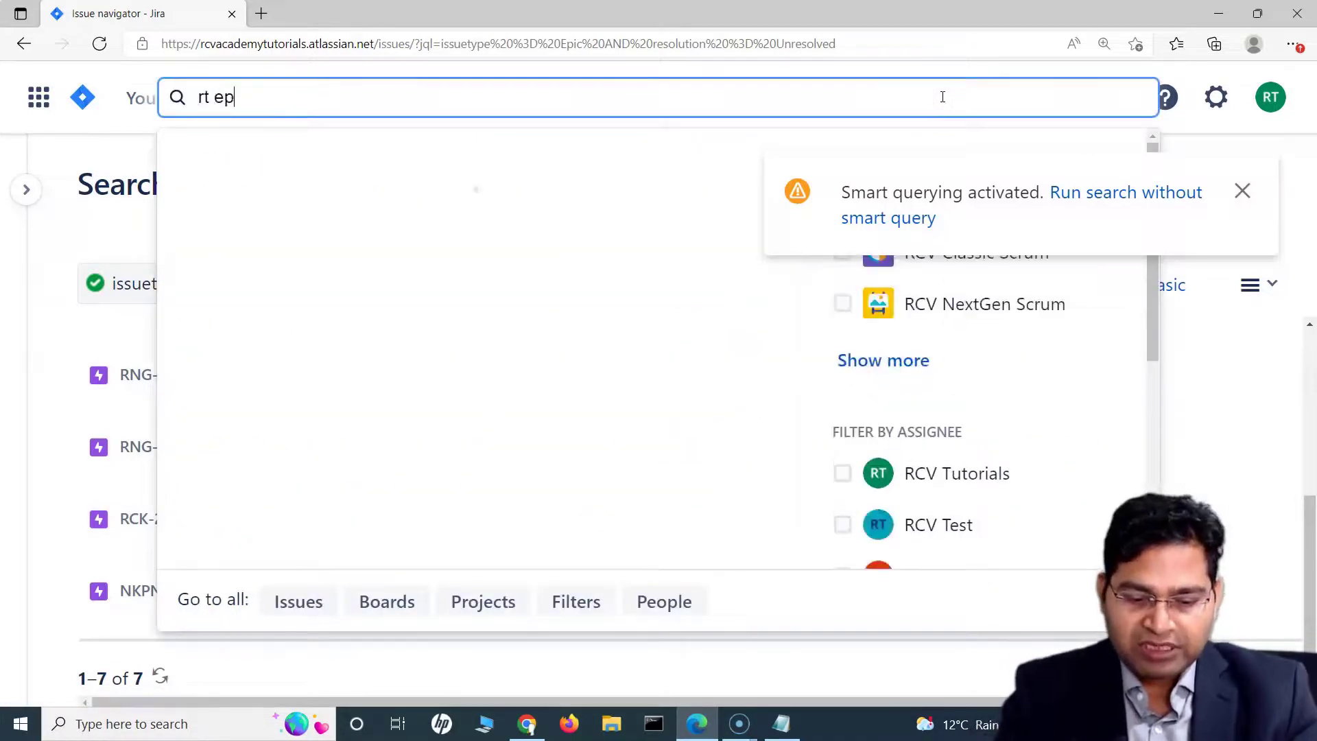
type("ic")
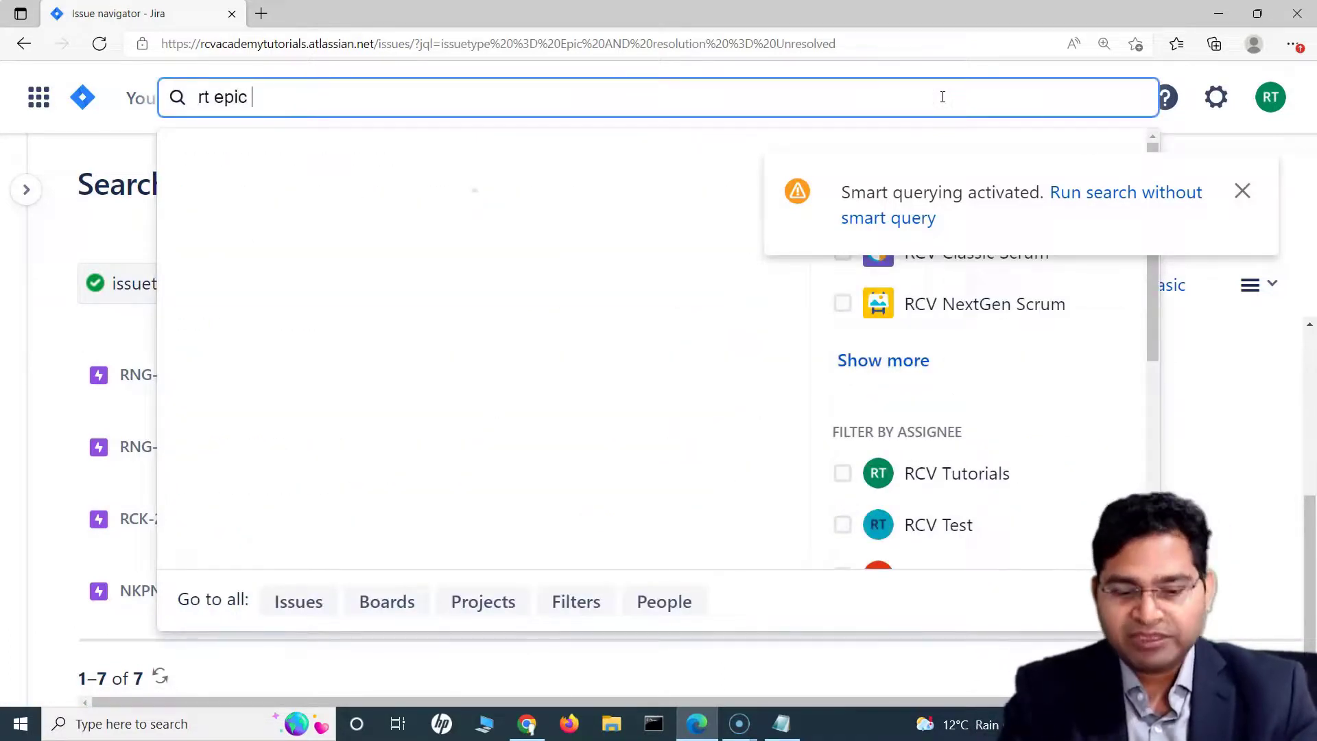
type(" unresolved")
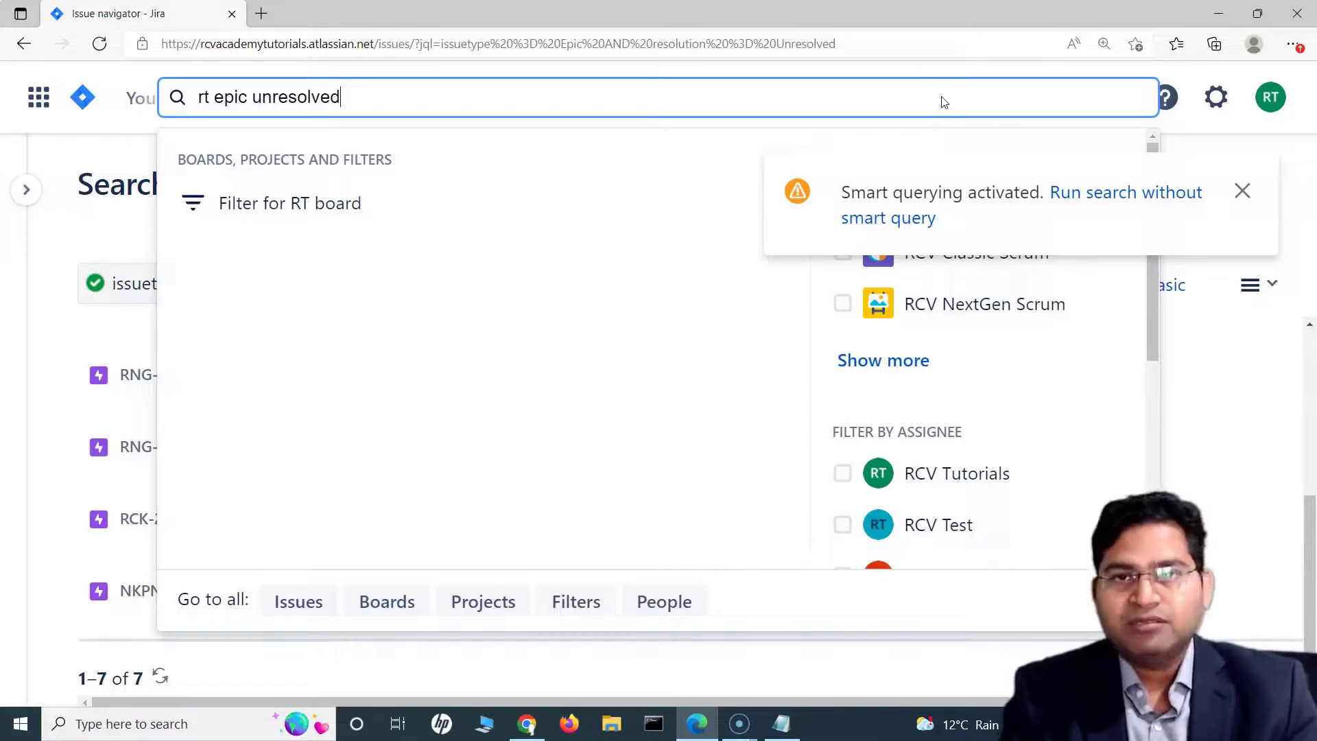
key("Return")
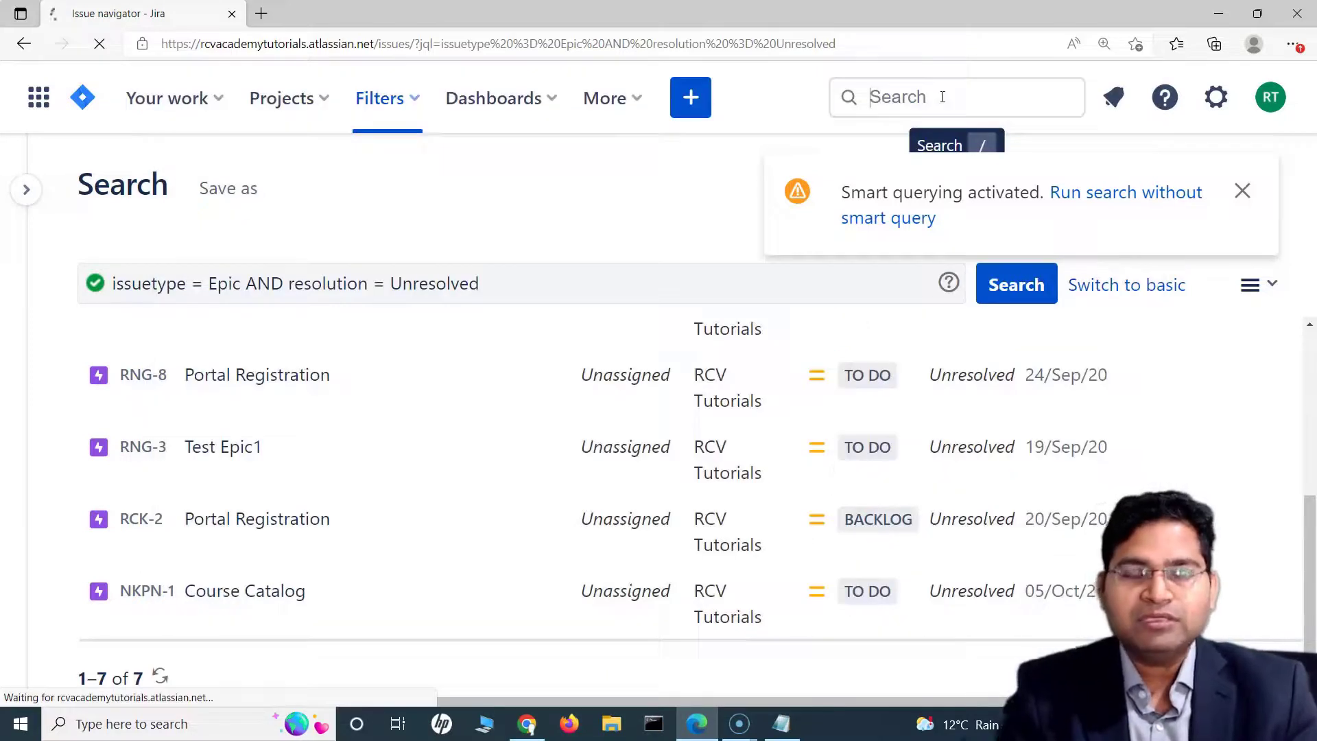